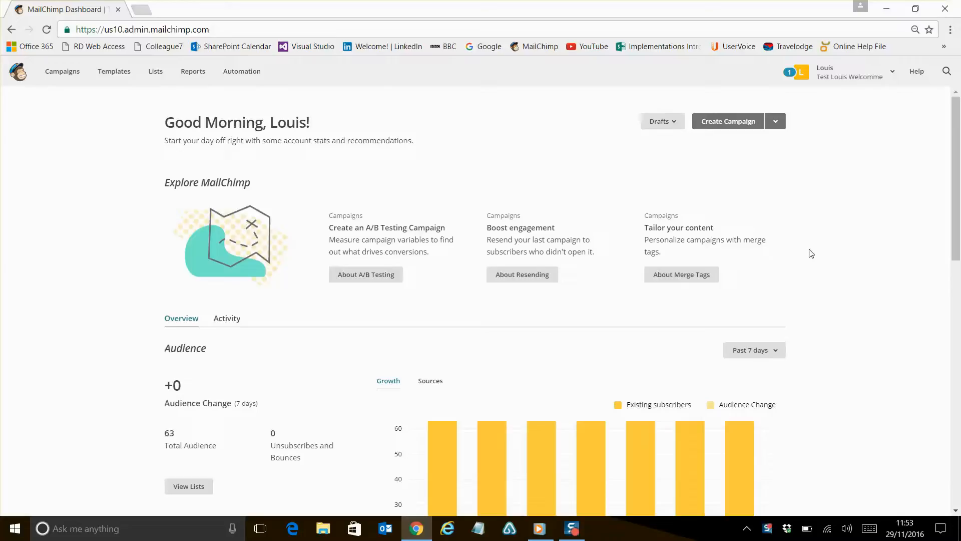
Open the account's API keys page and highlight the active key labelled Colleague
left_click(828, 76)
left_click(777, 169)
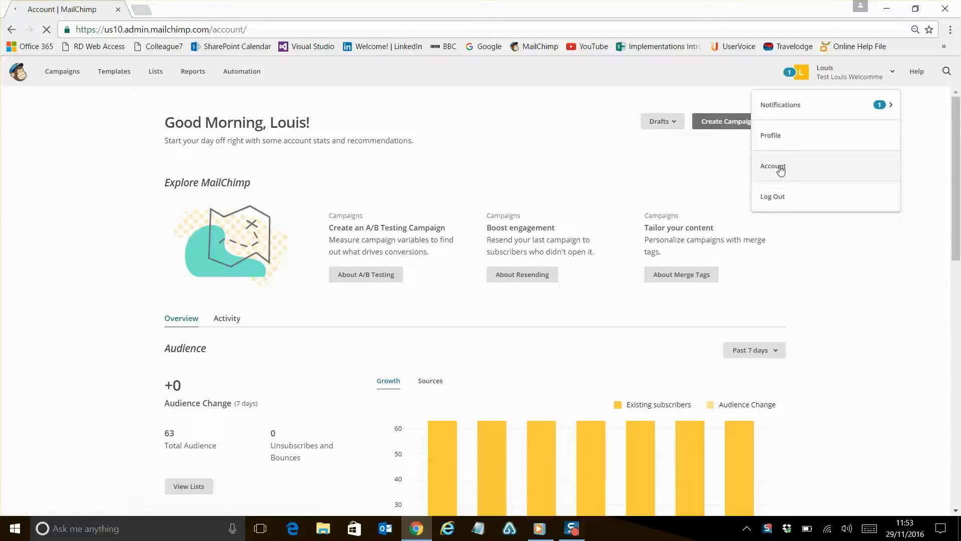
left_click(330, 172)
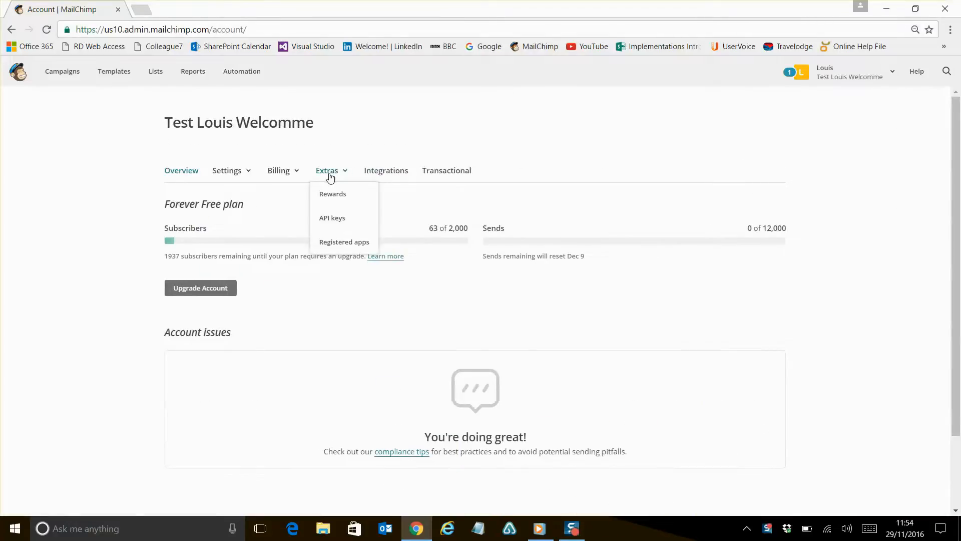
left_click(343, 223)
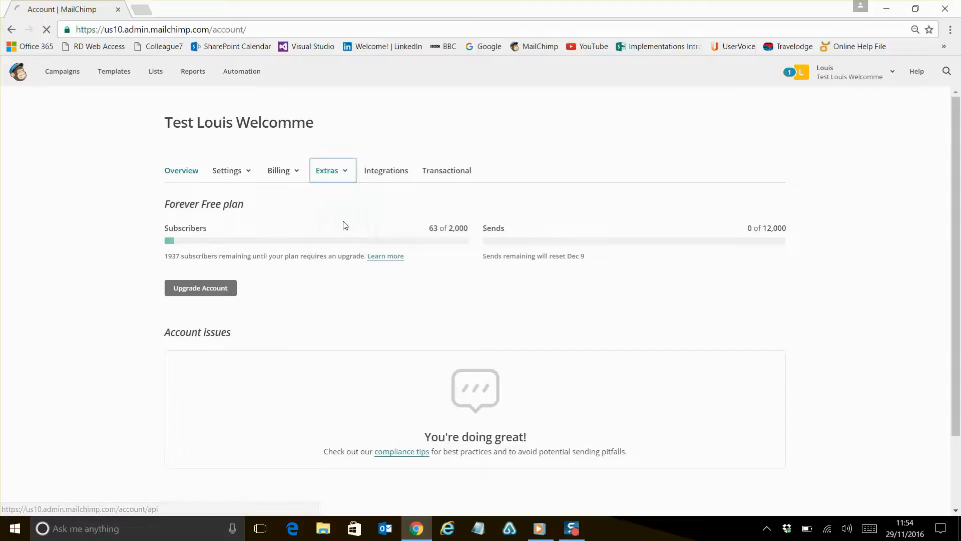
scroll(382, 248, "down", 2)
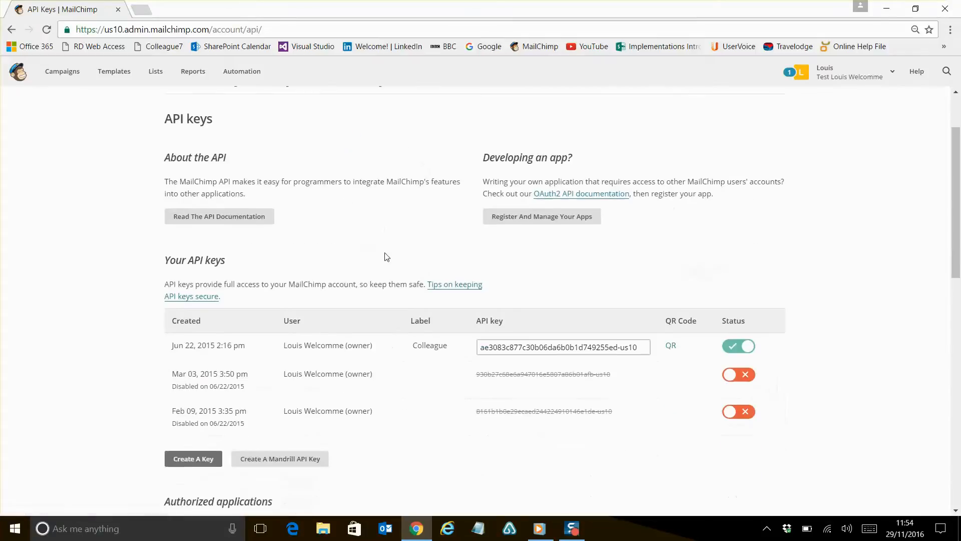
scroll(382, 248, "down", 4)
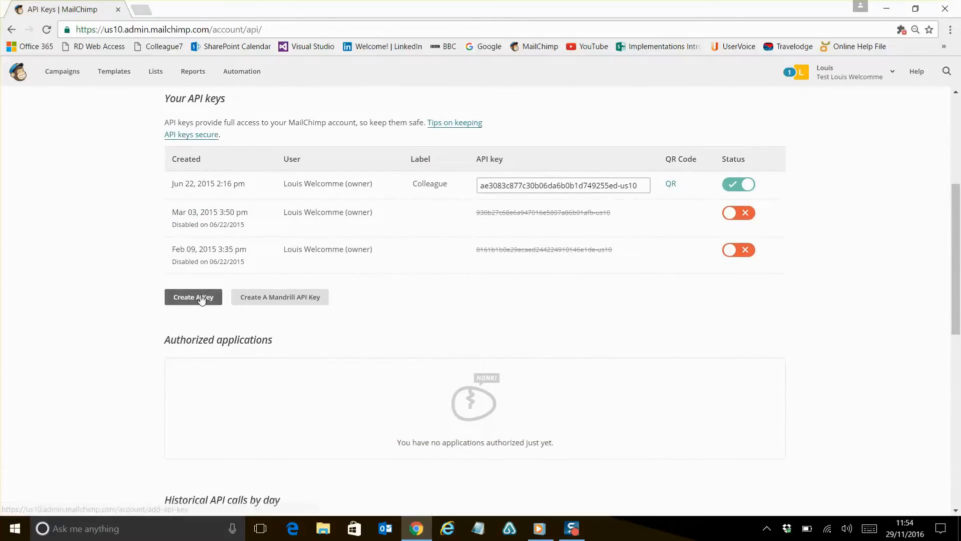
left_click_drag(479, 186, 642, 186)
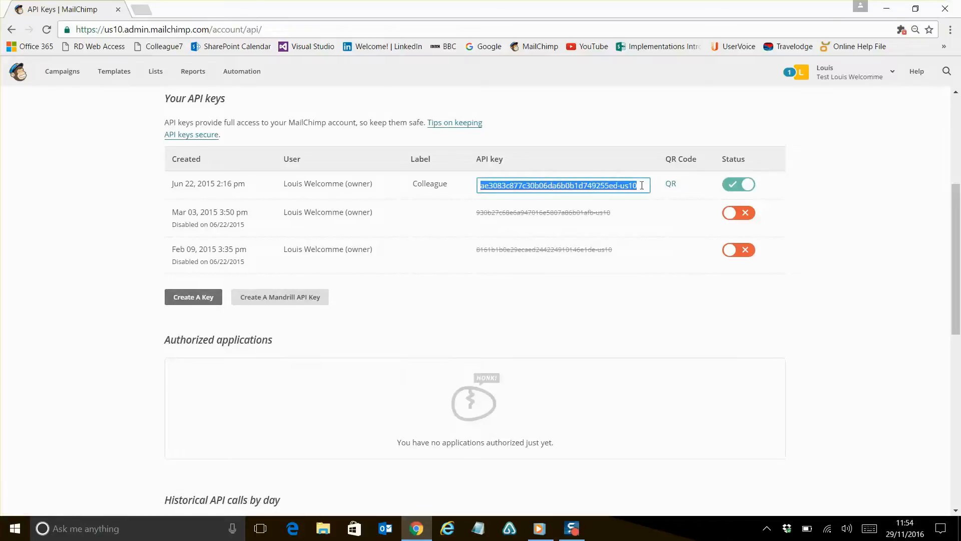
left_click(563, 320)
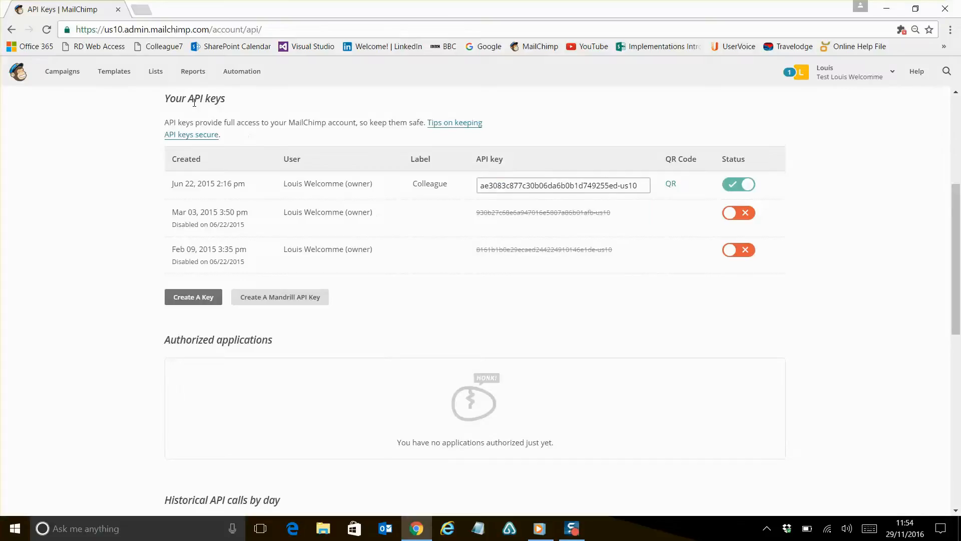
Open DP Colleague List from the subscriber lists and look through its subscribers
left_click(156, 73)
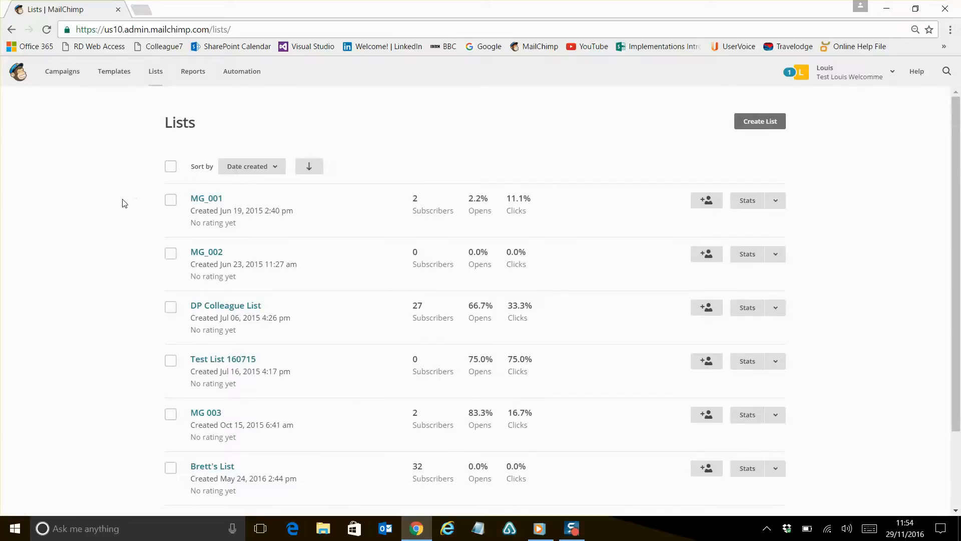
scroll(125, 203, "down", 2)
scroll(125, 205, "up", 2)
left_click(244, 314)
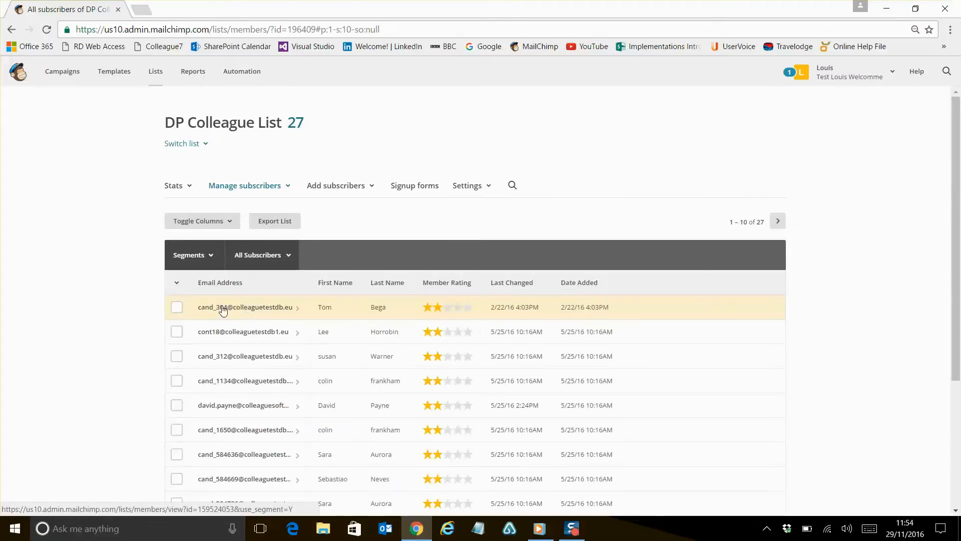
scroll(132, 300, "down", 4)
scroll(132, 299, "up", 4)
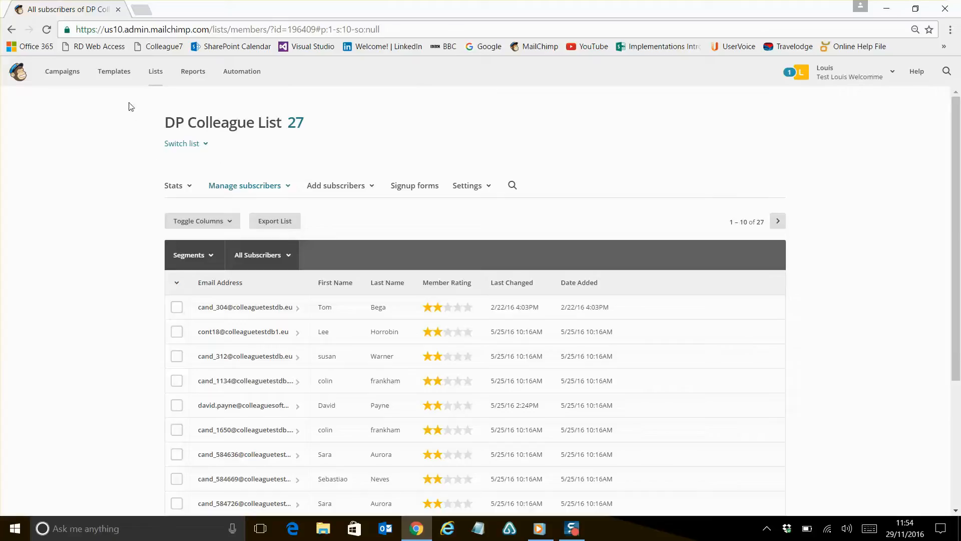
Go to the saved templates and open Test Colleague Email
left_click(117, 79)
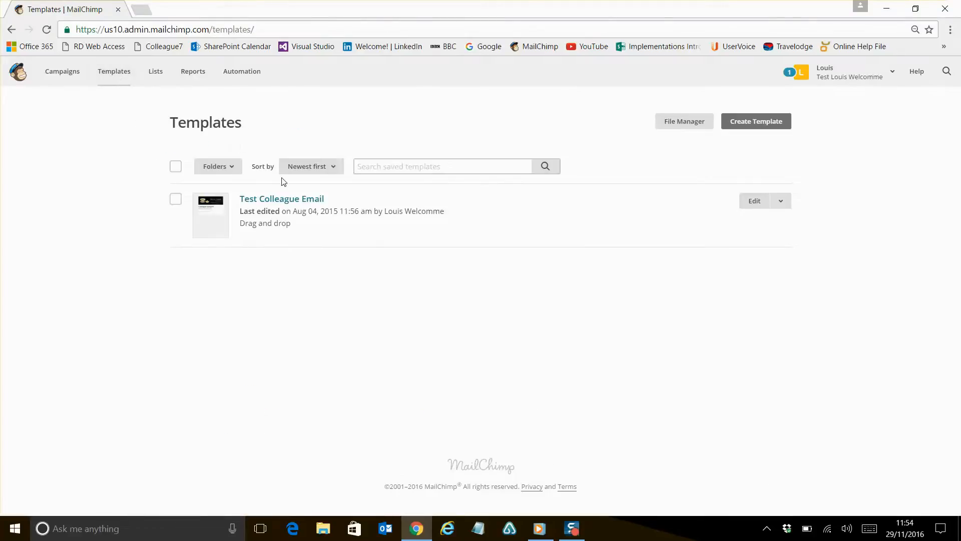
left_click(278, 200)
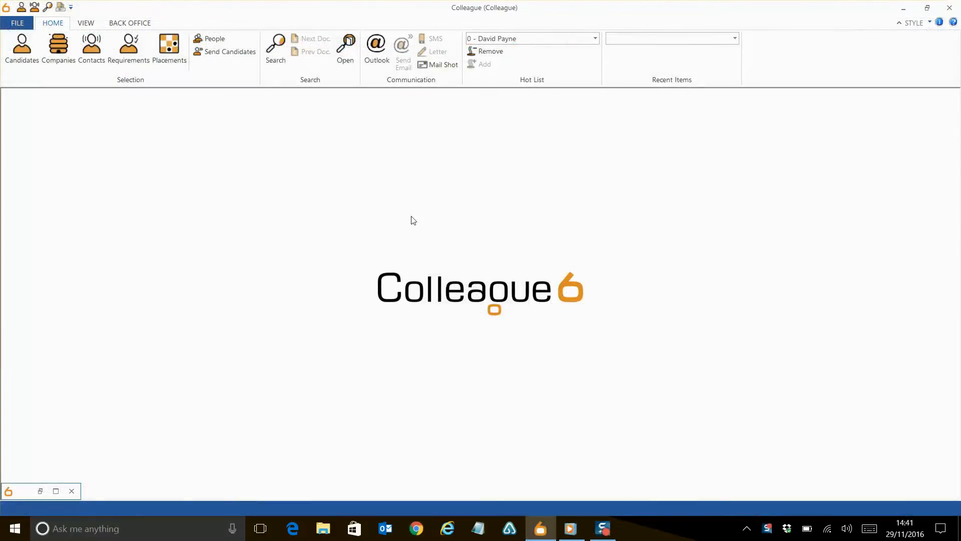
Switch to Colleague and open the User Group Permissions in the global settings for the ADMIN group
left_click(23, 27)
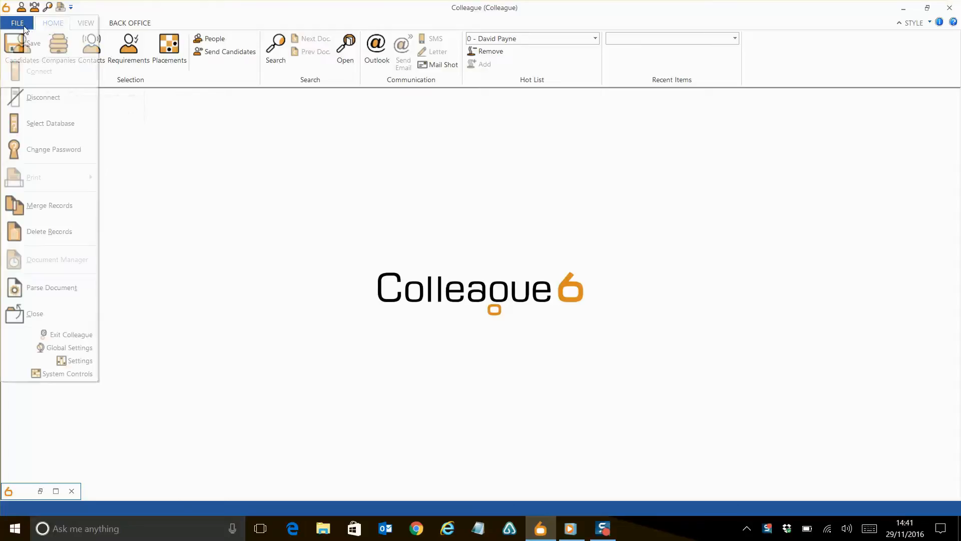
left_click(59, 347)
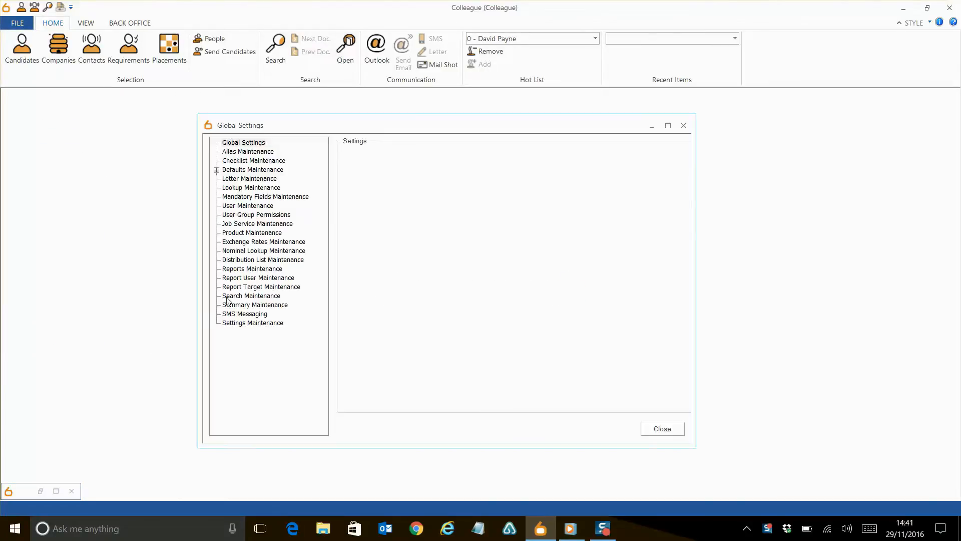
left_click(281, 215)
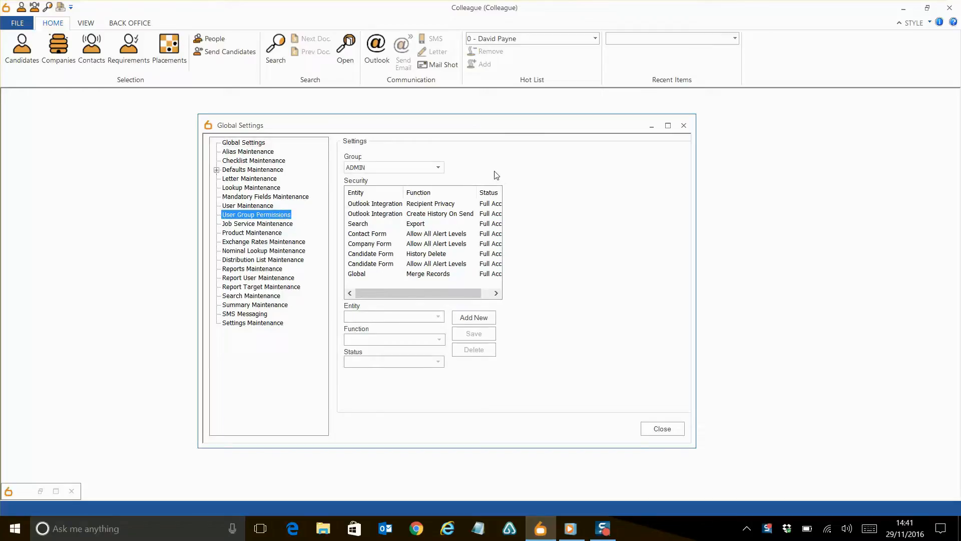
left_click(438, 169)
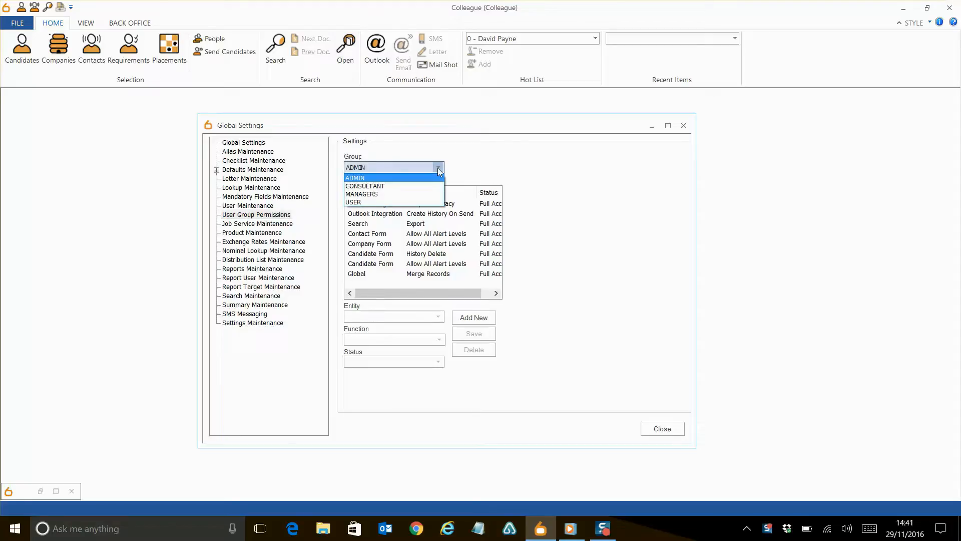
left_click(437, 178)
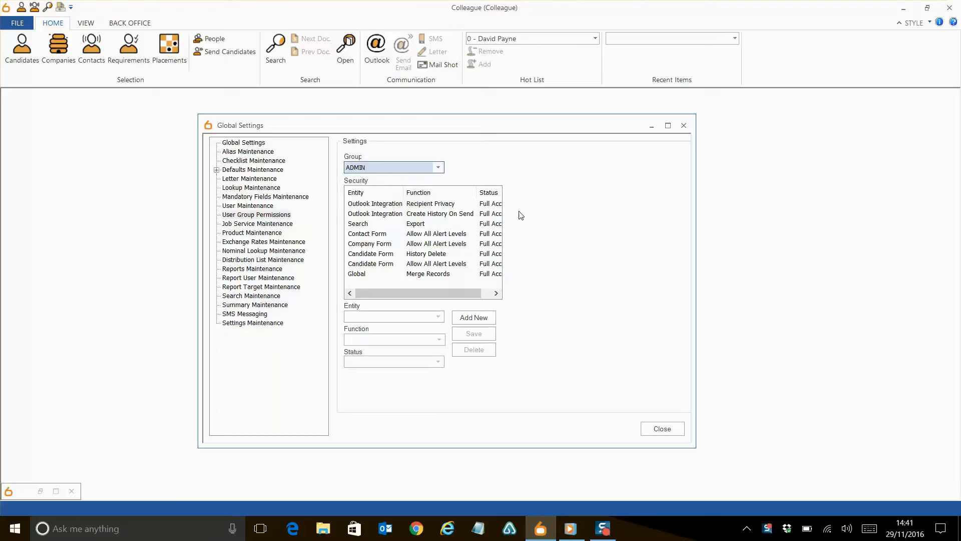
Add and save a Global permission giving the ADMIN group Full Access to e-Newsletters Administration Access
left_click(466, 318)
left_click(438, 316)
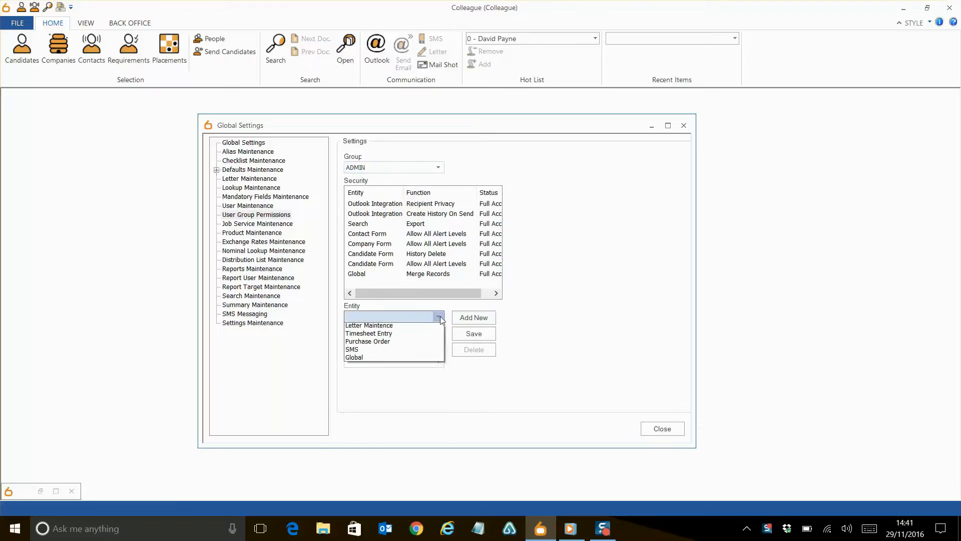
left_click(371, 455)
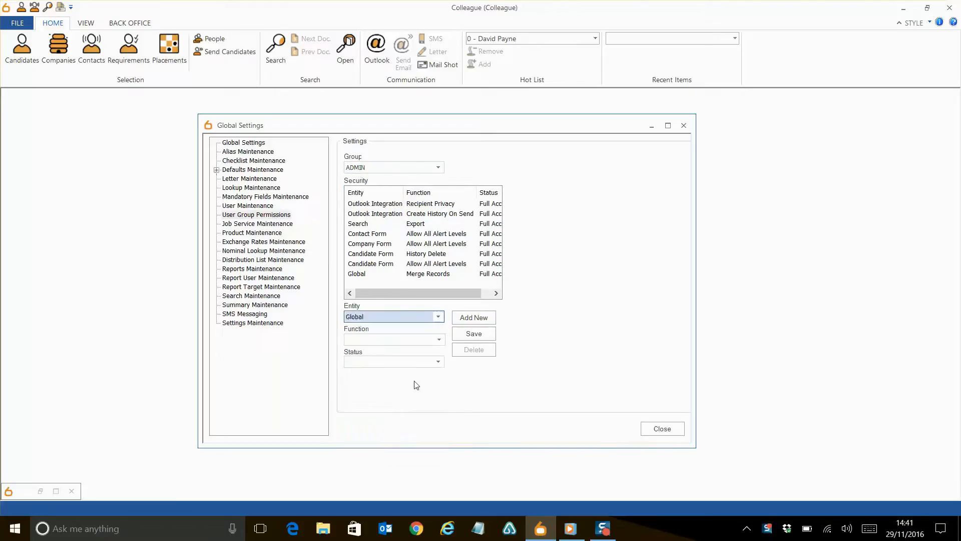
left_click(438, 339)
left_click(397, 407)
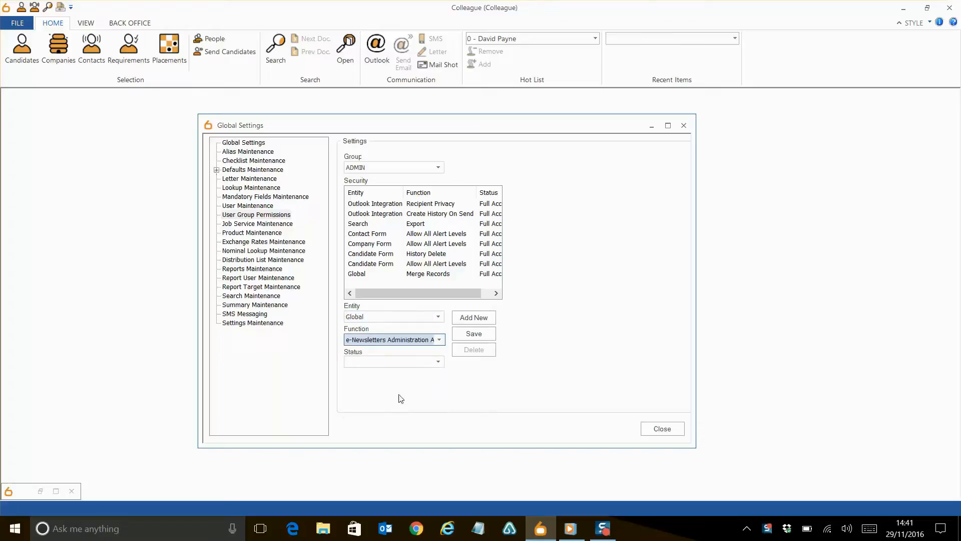
left_click(438, 361)
left_click(411, 381)
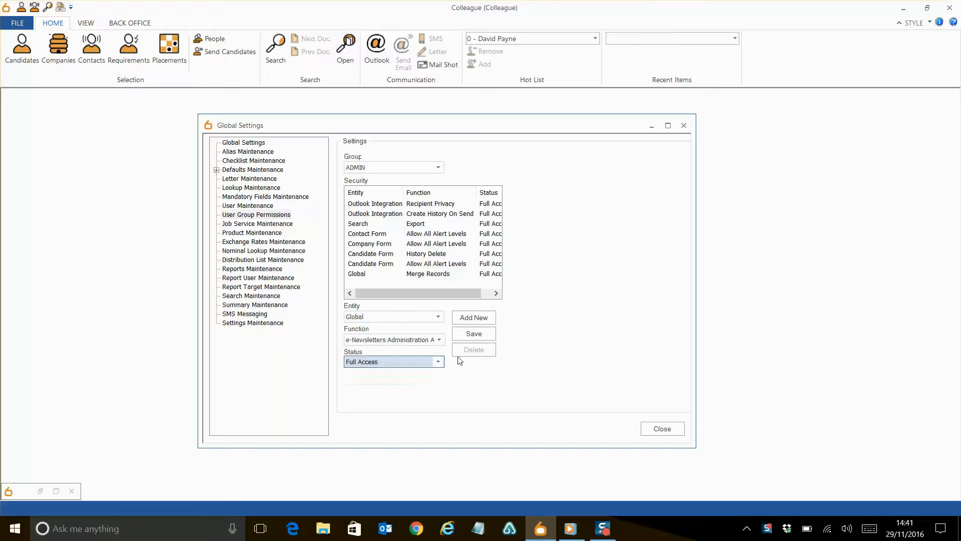
left_click(474, 334)
Add and save a Global permission giving the ADMIN group Full Access to e-Newsletters User Access
left_click(474, 317)
left_click(438, 317)
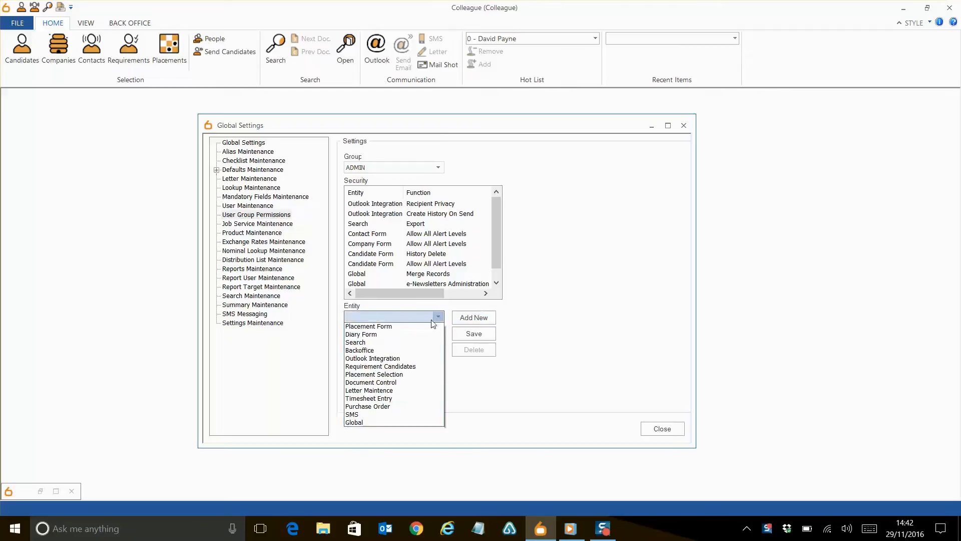
left_click(363, 455)
left_click(422, 340)
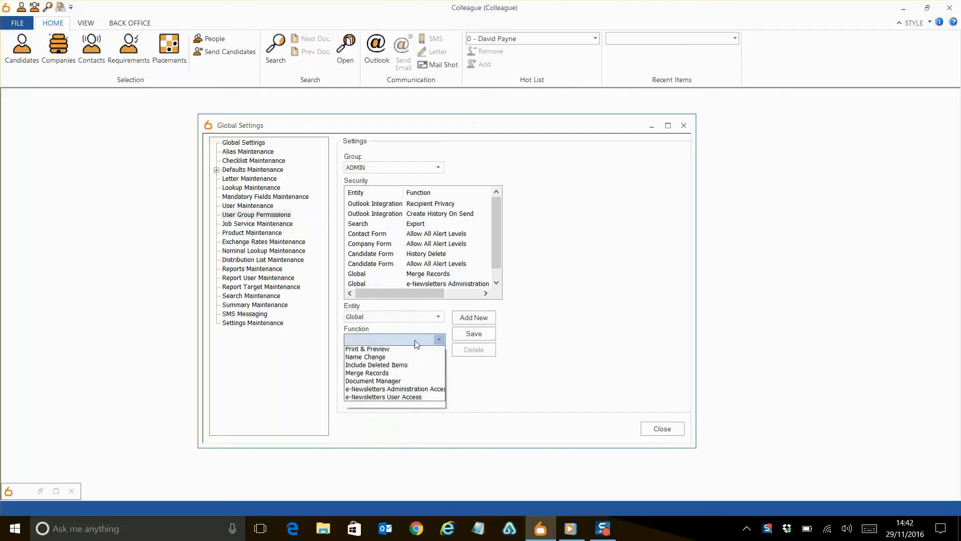
left_click(377, 414)
left_click(419, 361)
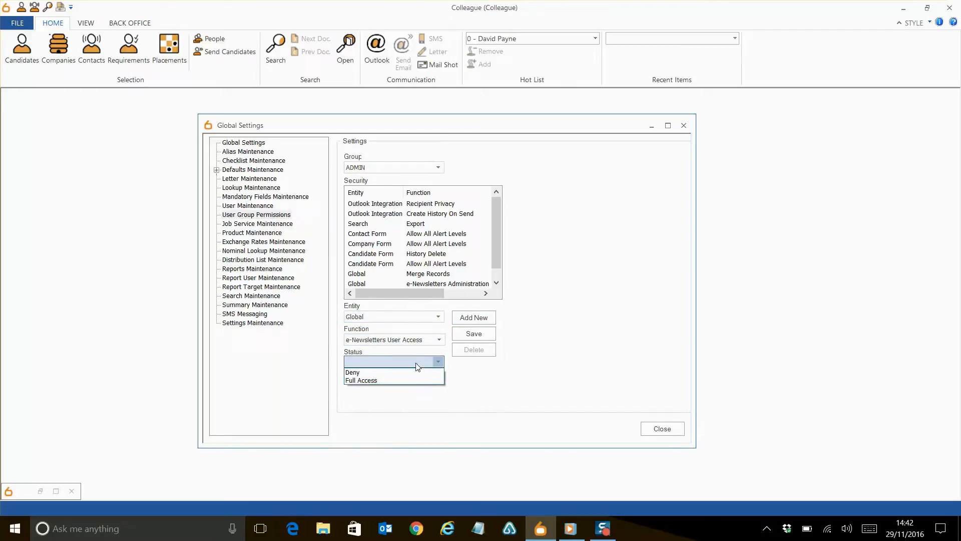
left_click(409, 382)
left_click(470, 334)
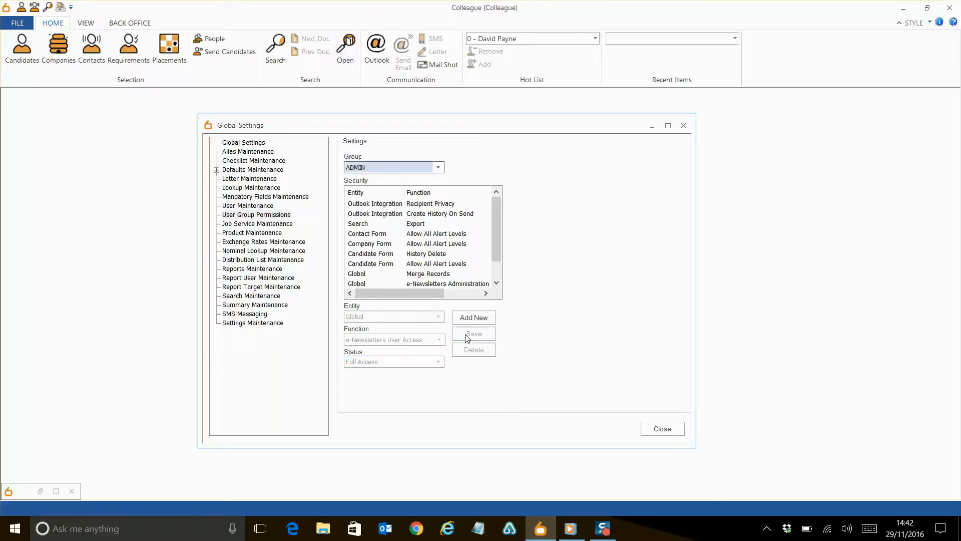
Check the MailChimp tab labels in the Candidates and Contacts defaults
left_click(217, 170)
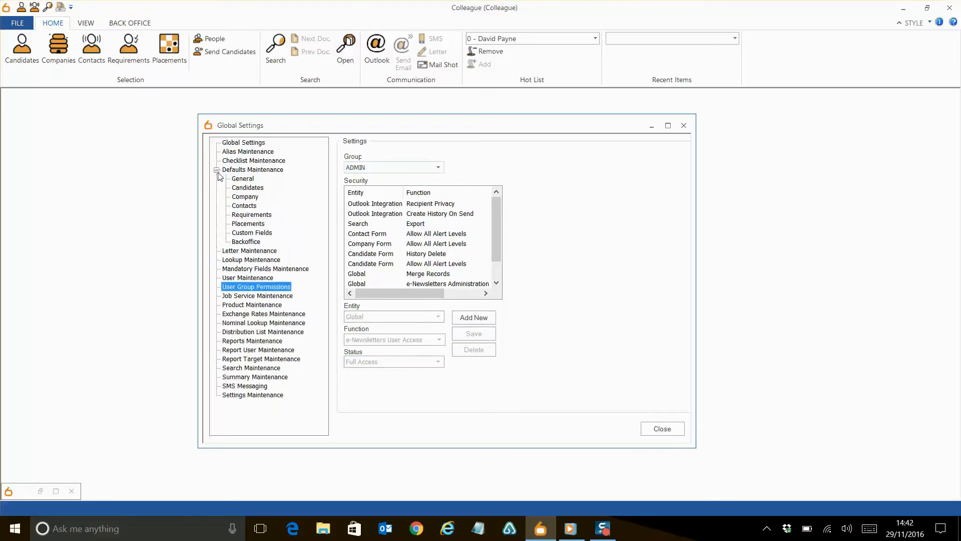
left_click(240, 188)
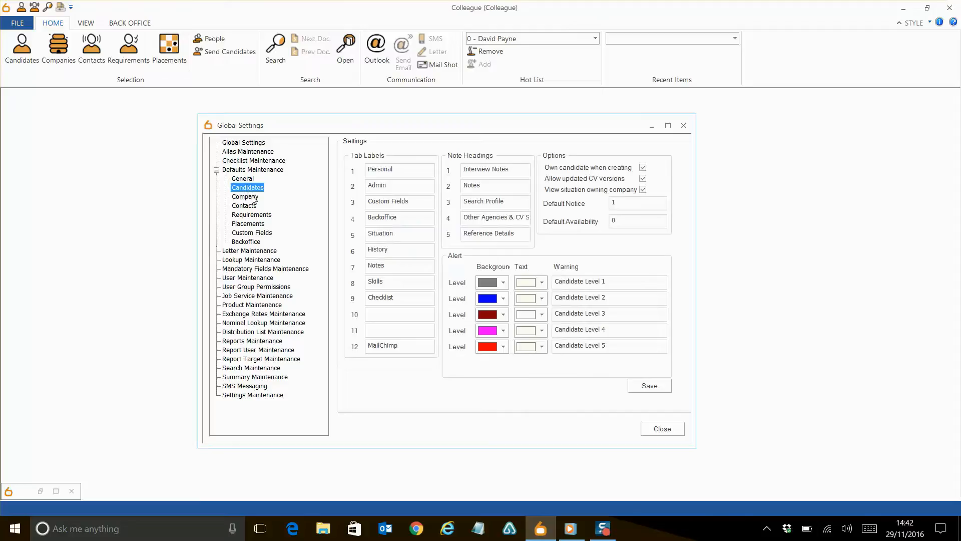
left_click(246, 206)
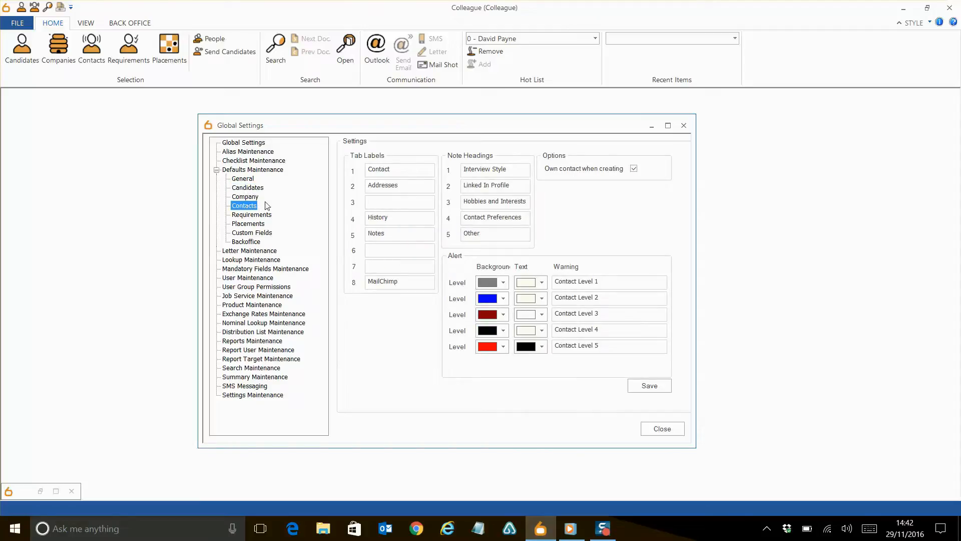
left_click(261, 189)
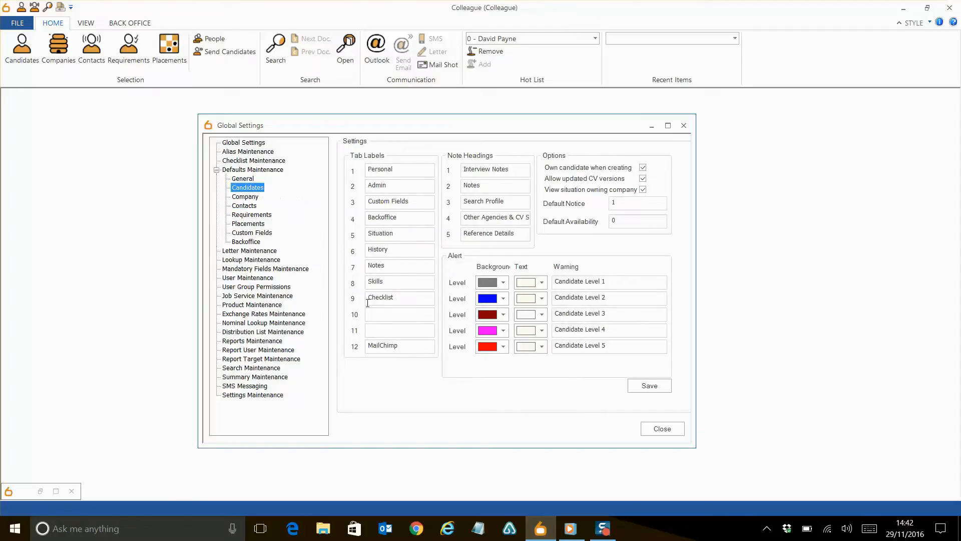
left_click_drag(396, 346, 367, 348)
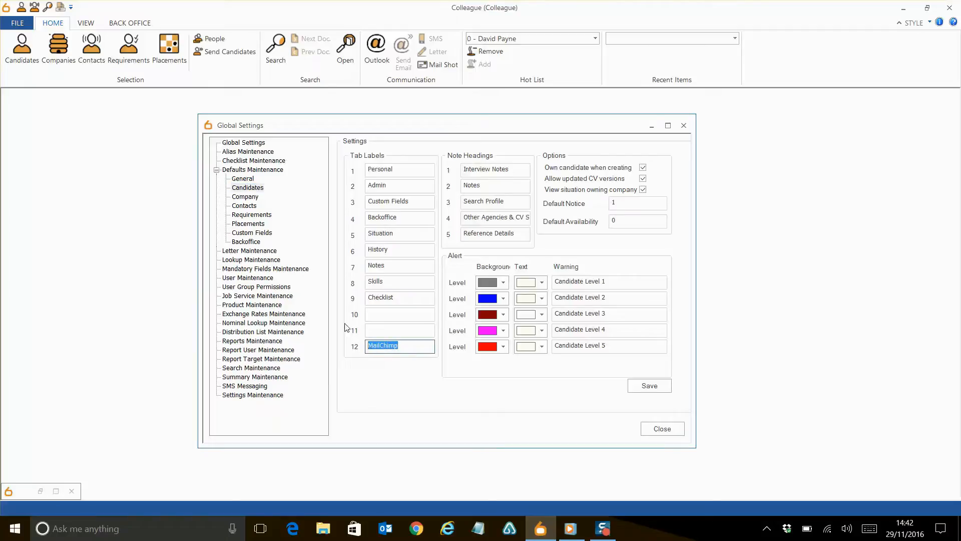
left_click(247, 206)
left_click(411, 283)
left_click_drag(411, 283, 351, 286)
left_click(418, 283)
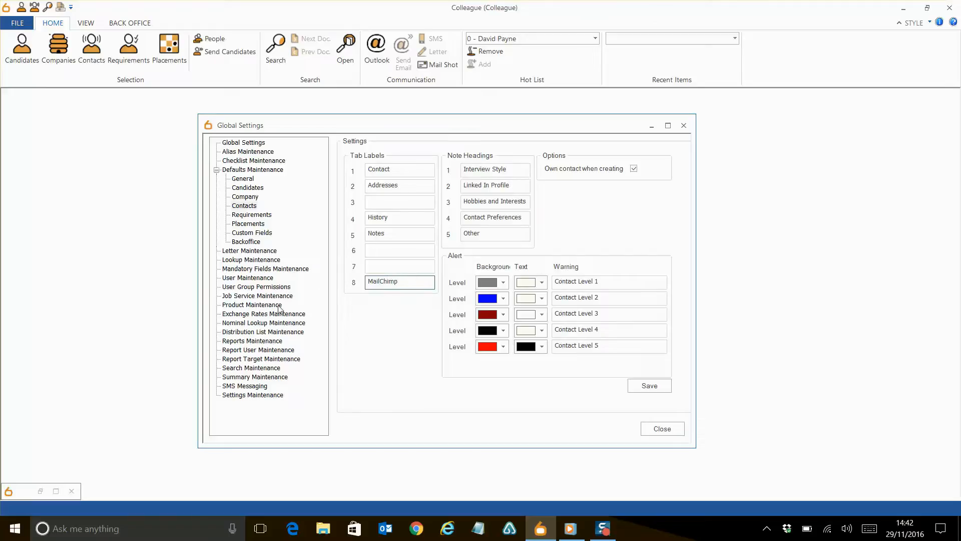
In Reports Maintenance, check the available user groups with ADMIN kept, and select the MailChimp Activity report
left_click(265, 341)
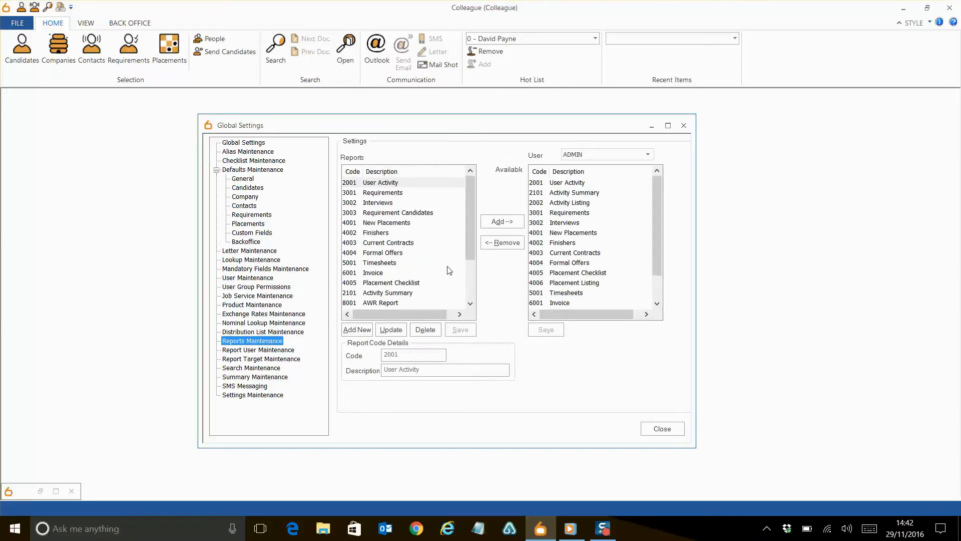
left_click_drag(470, 244, 468, 297)
left_click(401, 295)
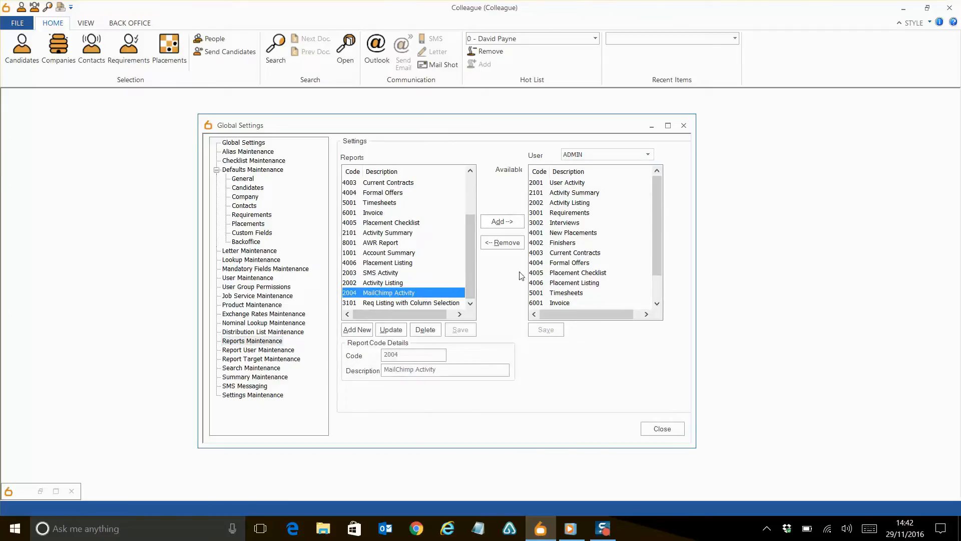
left_click(650, 156)
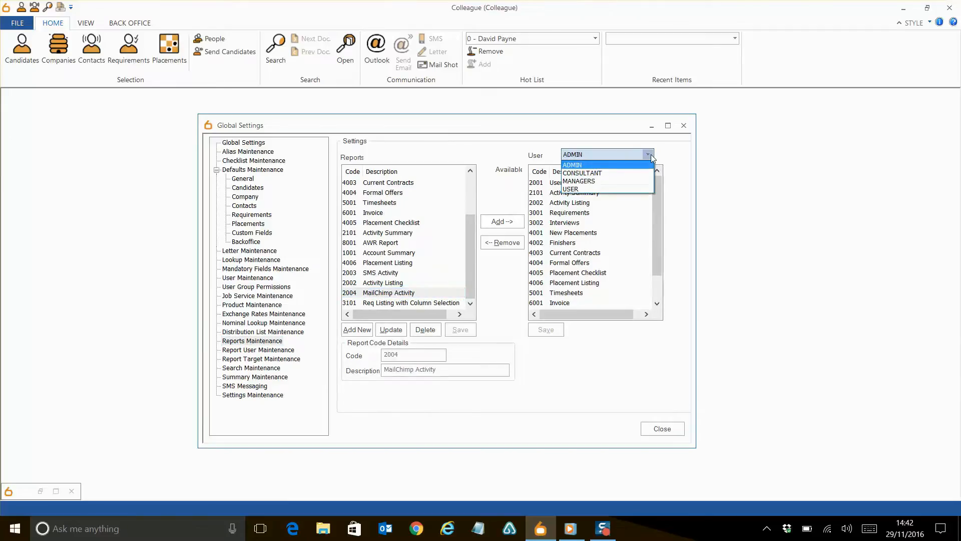
left_click(650, 155)
left_click(449, 295)
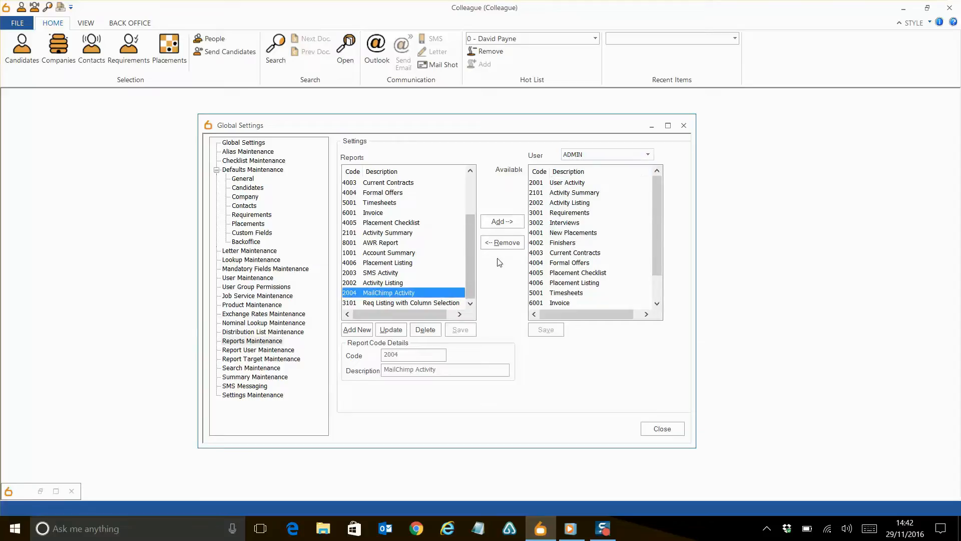
Add the MailChimp Activity report to the reports available to the ADMIN user group and save the change
left_click(502, 222)
left_click(546, 329)
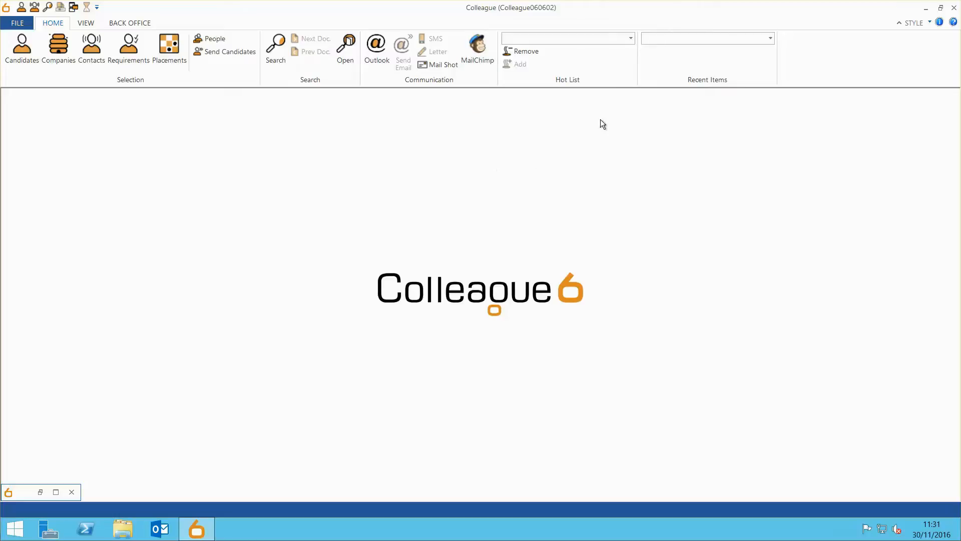
Open the third candidate in the recent items, add them to the DP Colleague List in MailChimp, save and close the record
left_click(701, 38)
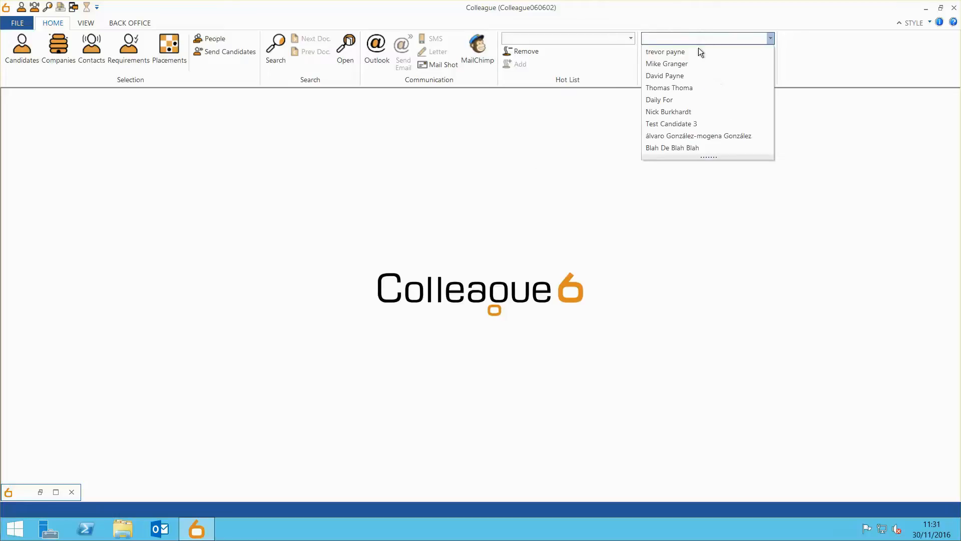
left_click(678, 75)
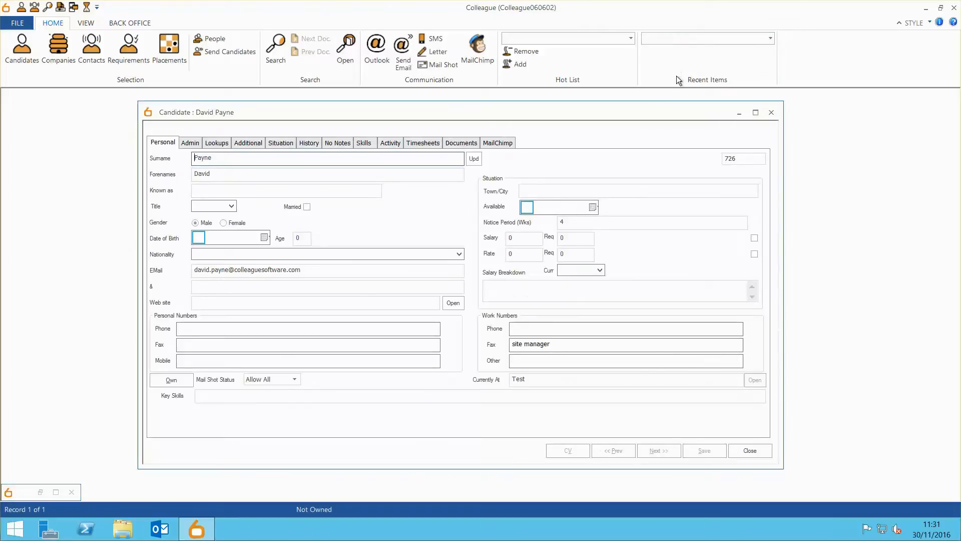
left_click(504, 144)
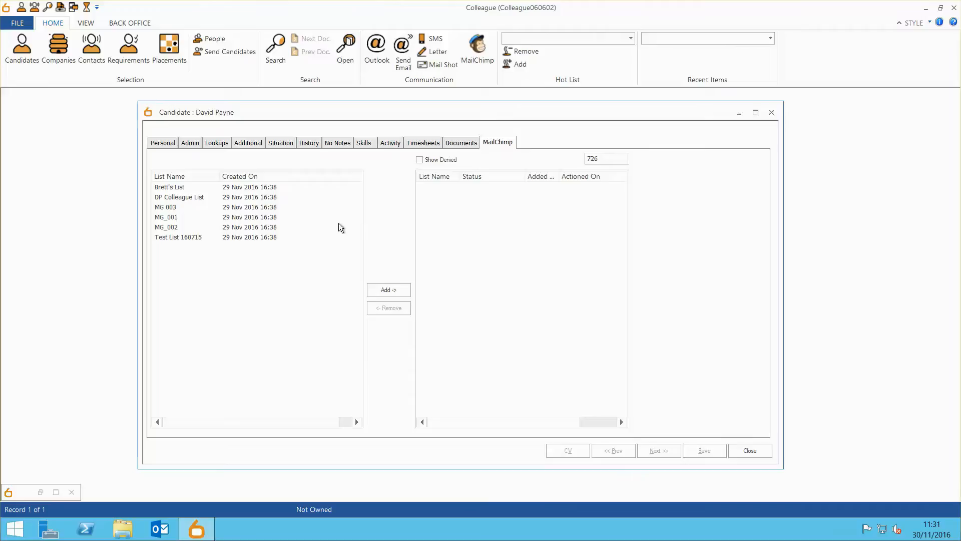
left_click_drag(192, 187, 200, 242)
left_click(213, 271)
left_click(206, 199)
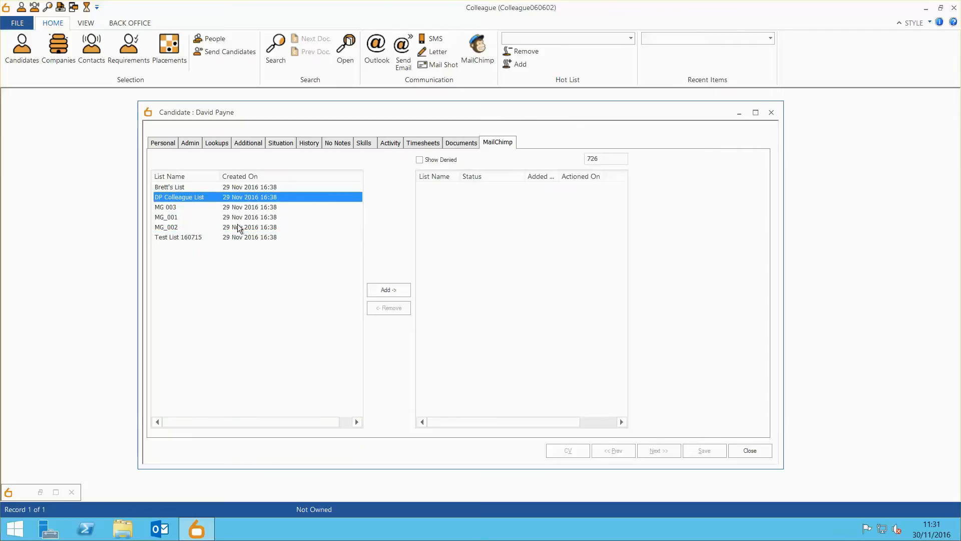
left_click(386, 289)
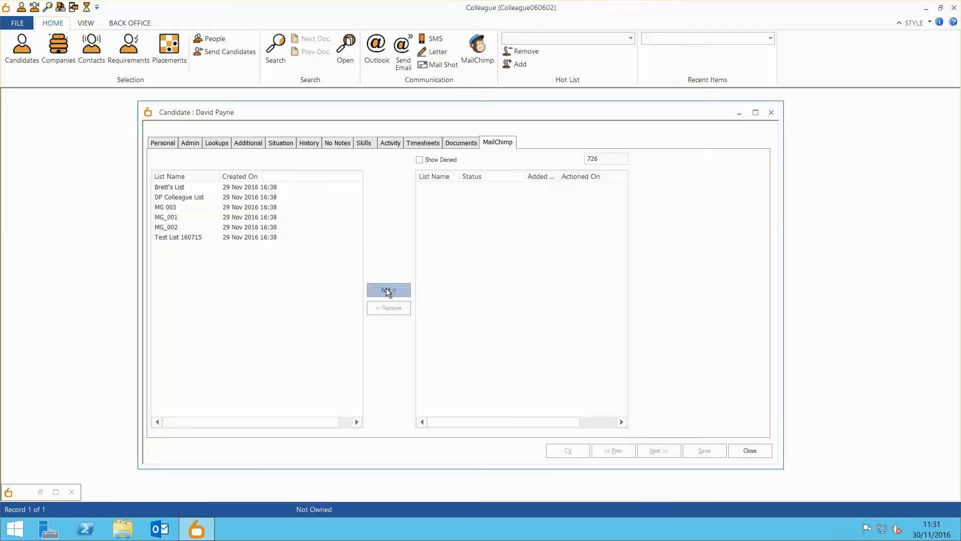
left_click(706, 449)
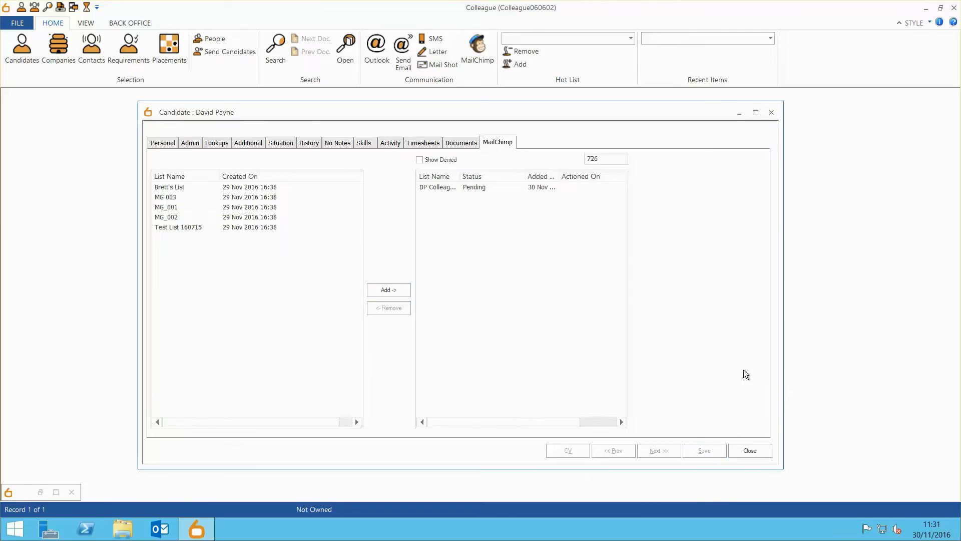
left_click(747, 449)
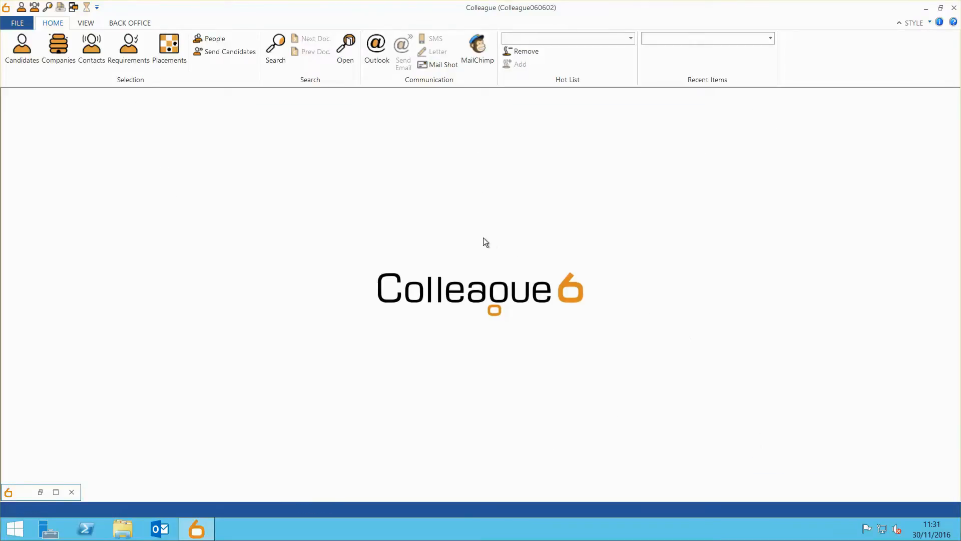
Check the MailChimp lists on the contact record that is third in the recent items, and close the record
left_click(674, 39)
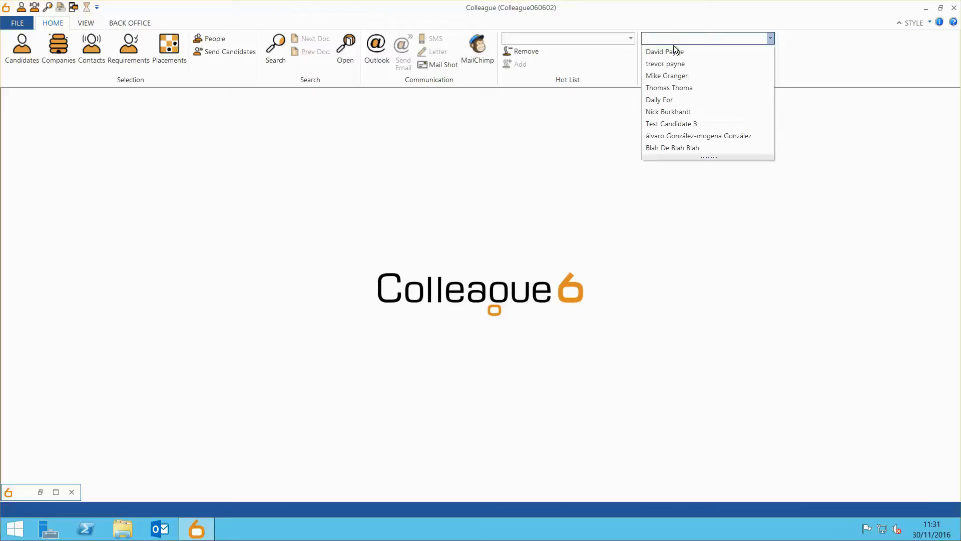
left_click(677, 76)
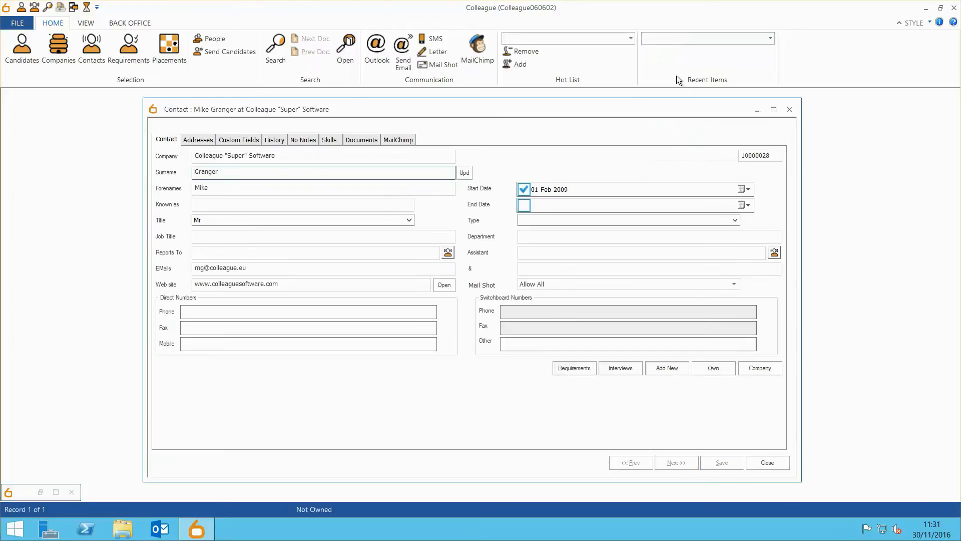
left_click(399, 141)
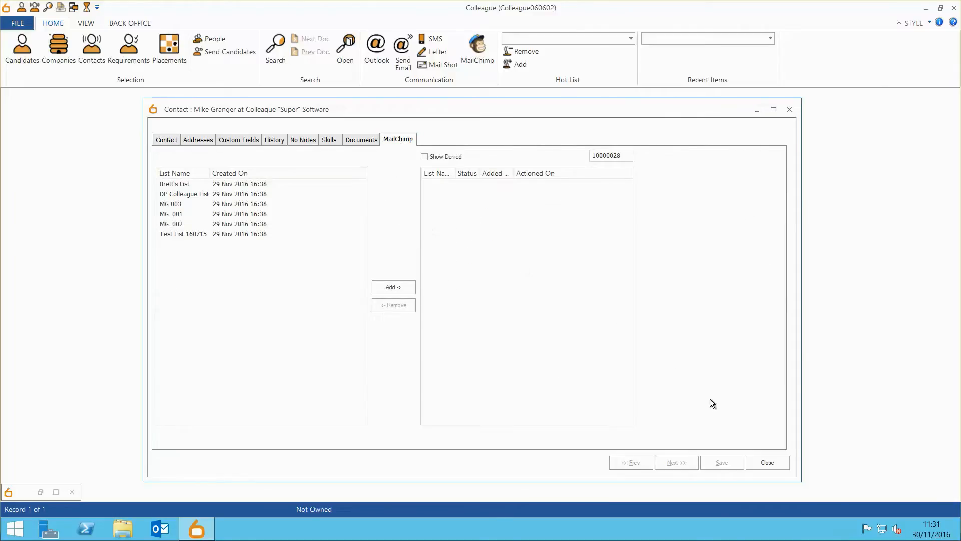
left_click(761, 461)
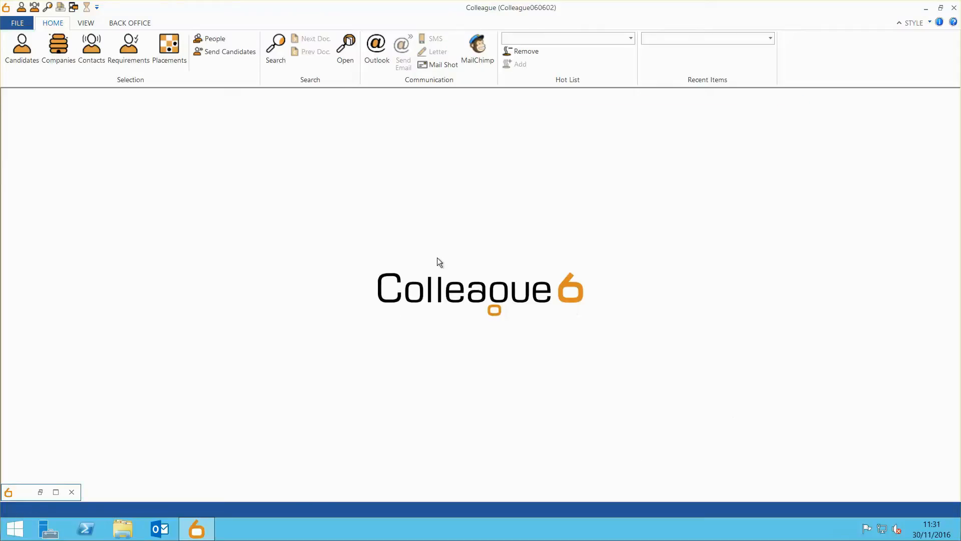
Search for candidates with the status Hot Prospect and show the results
left_click(265, 55)
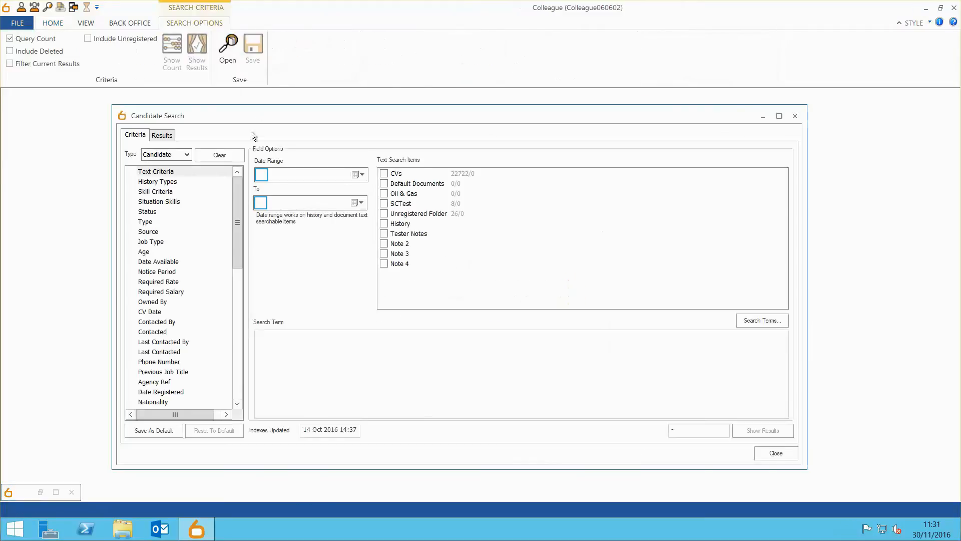
left_click(165, 211)
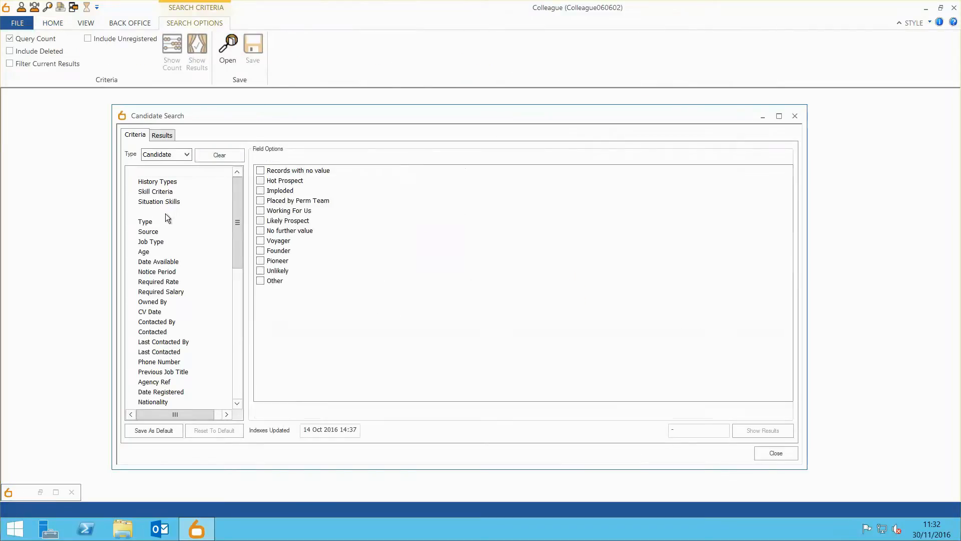
left_click(260, 181)
left_click(756, 431)
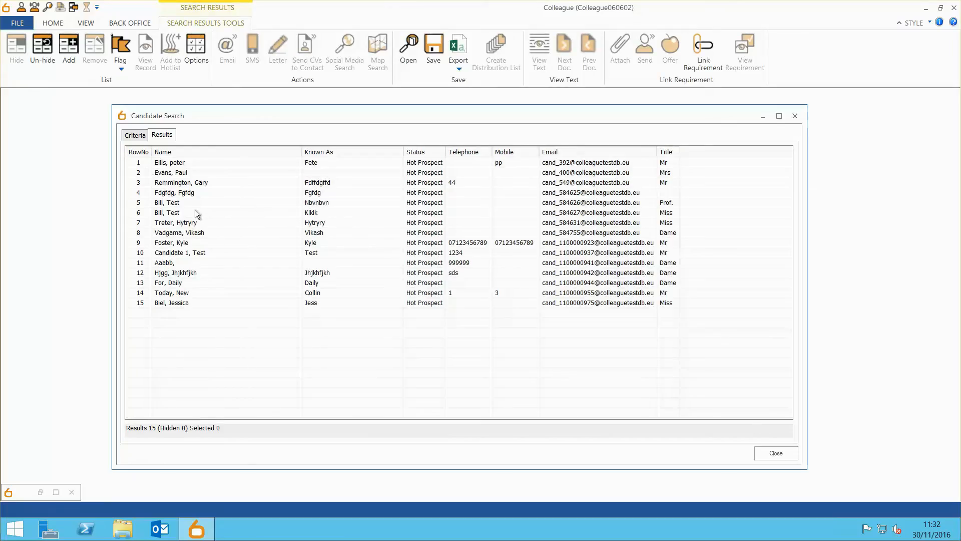
Add the candidates in result rows 6 to 10 to the DP Colleague List e-newsletter list and close the candidate search
left_click(194, 212)
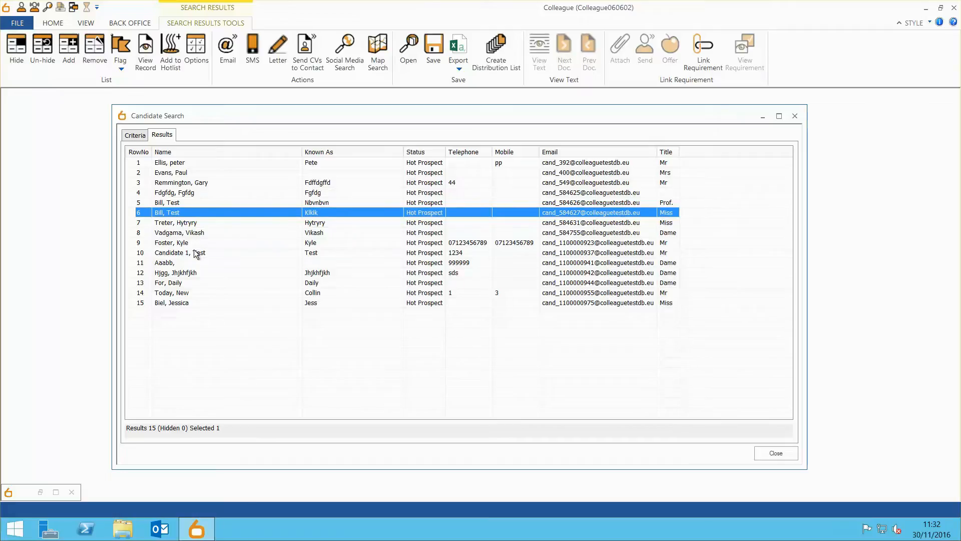
left_click(195, 253, "shift")
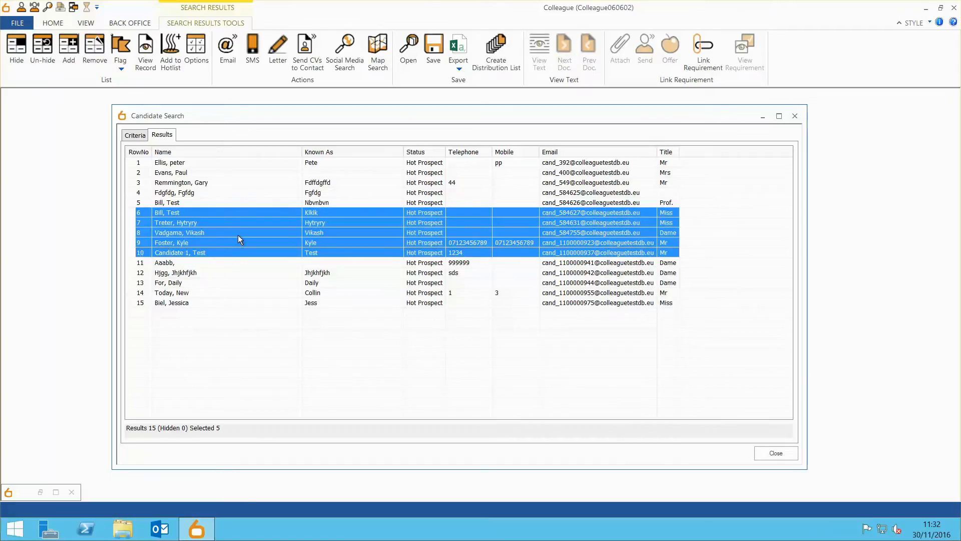
right_click(238, 235)
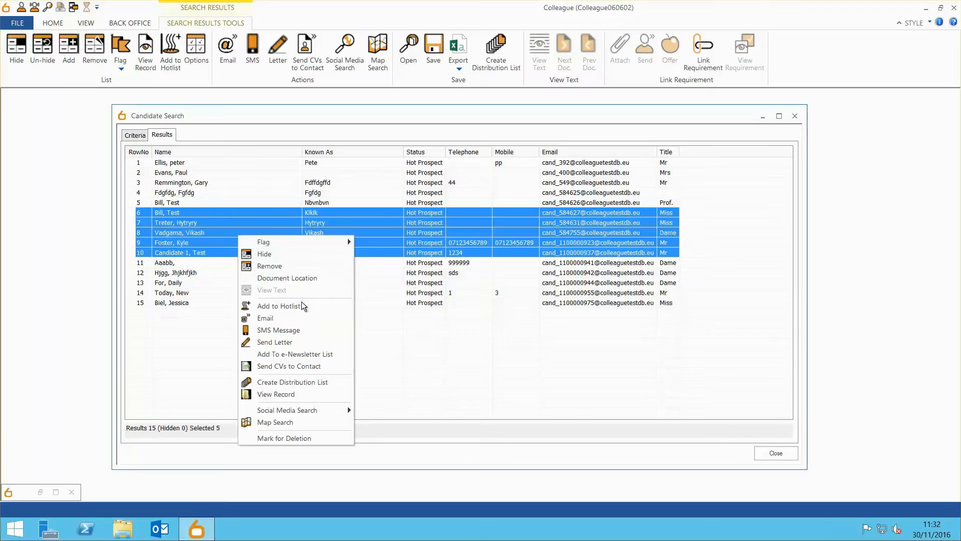
left_click(298, 354)
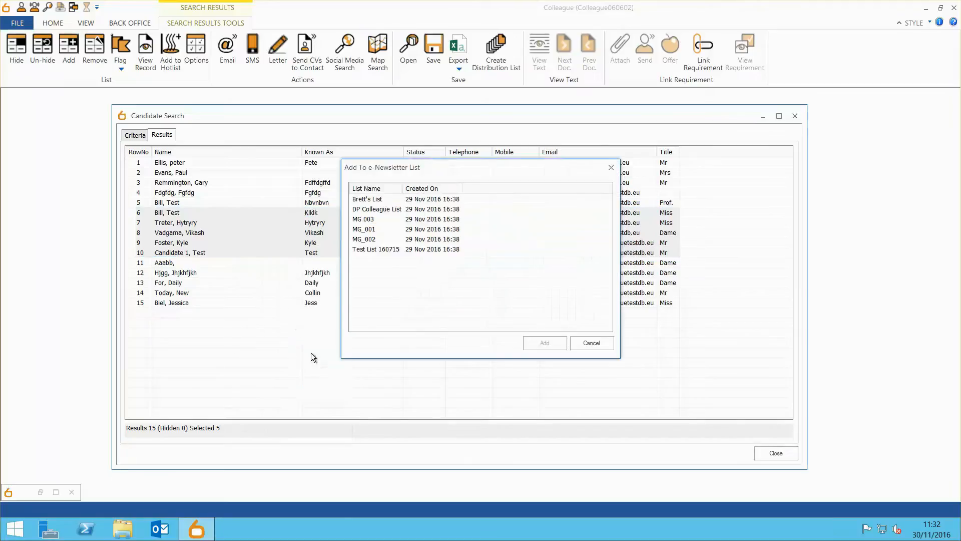
left_click(378, 209)
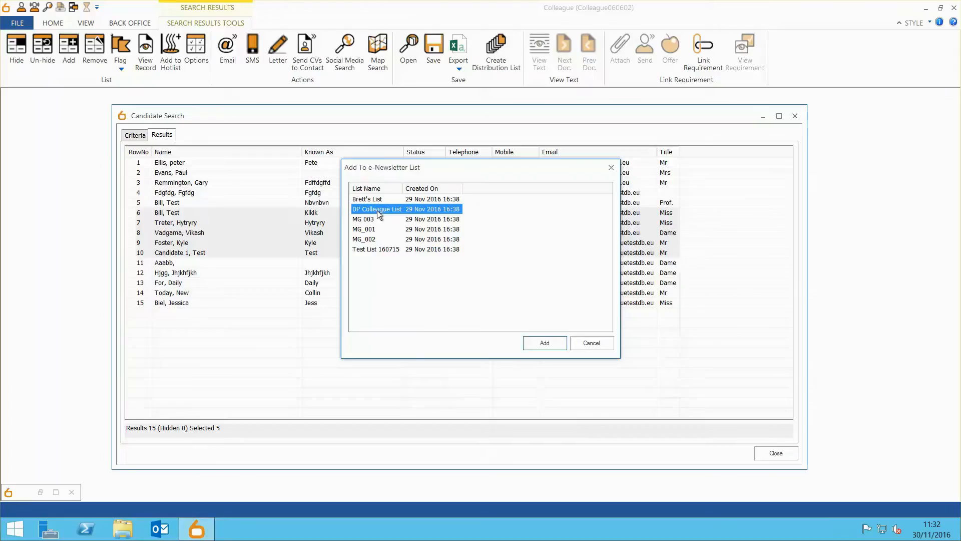
left_click(534, 347)
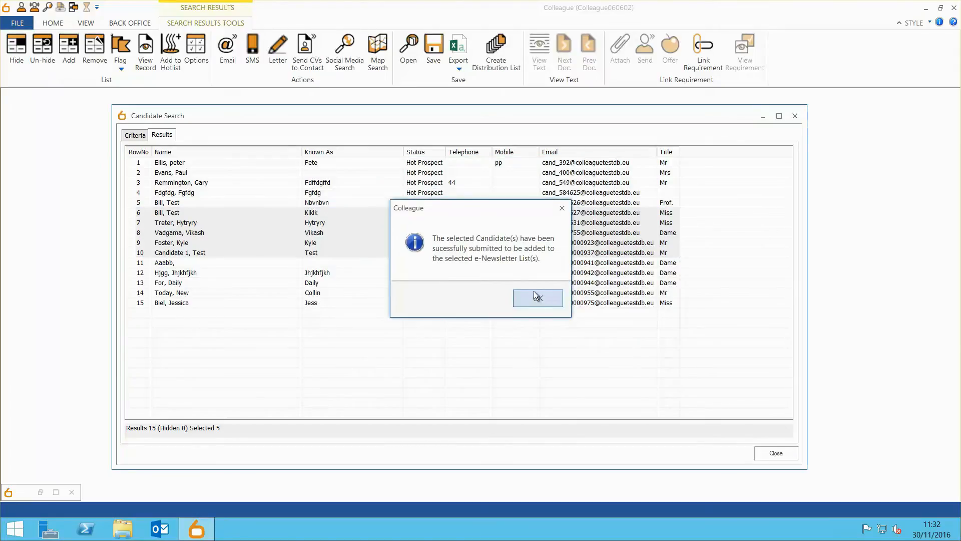
left_click(535, 299)
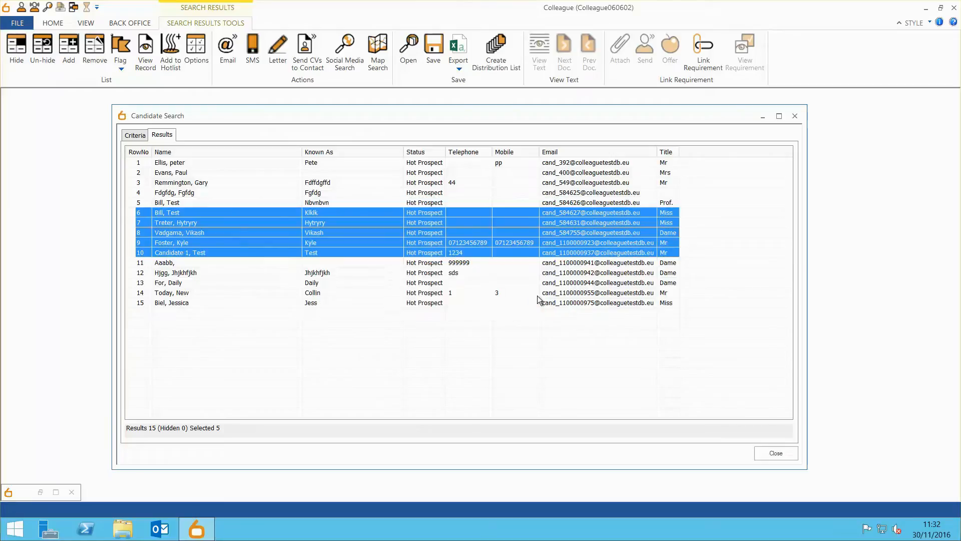
left_click(766, 453)
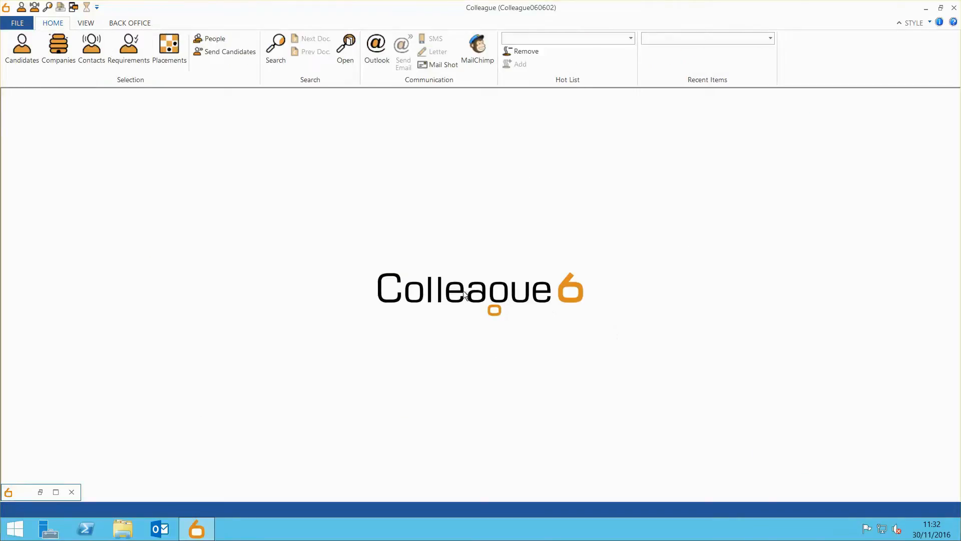
In MailChimp Administration, approve all the pending candidate entries in the Holding Area and save the approvals
left_click(477, 55)
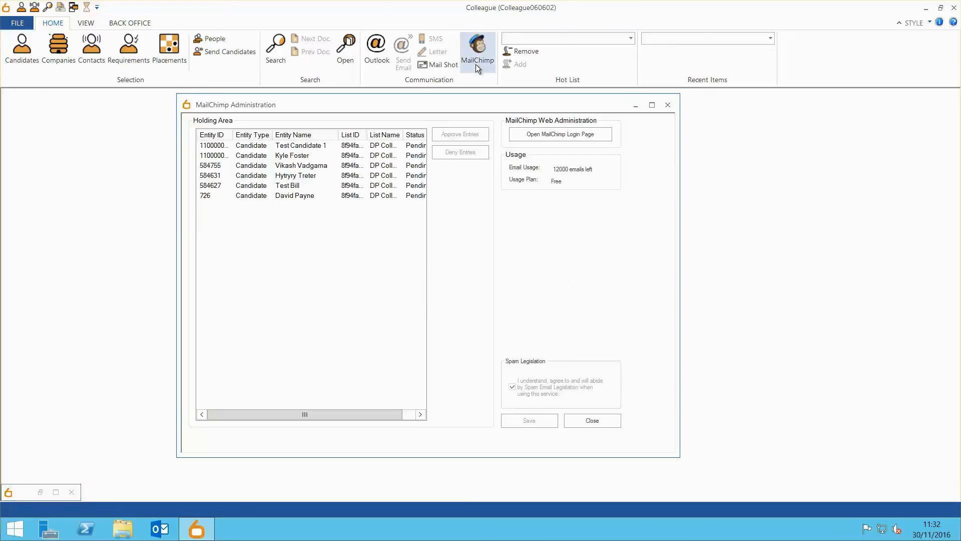
left_click(305, 146)
left_click(303, 156)
left_click(309, 166)
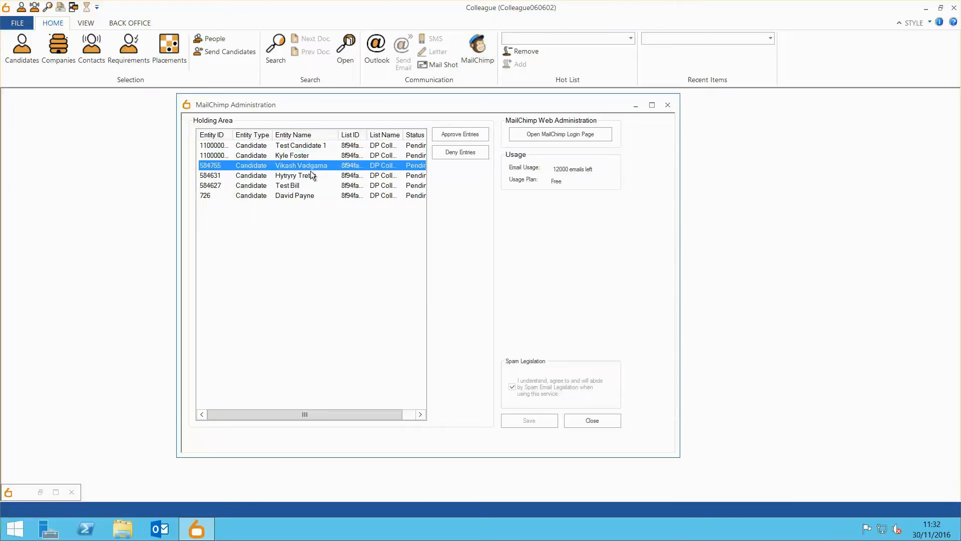
left_click(307, 176)
left_click(306, 186)
left_click(308, 197)
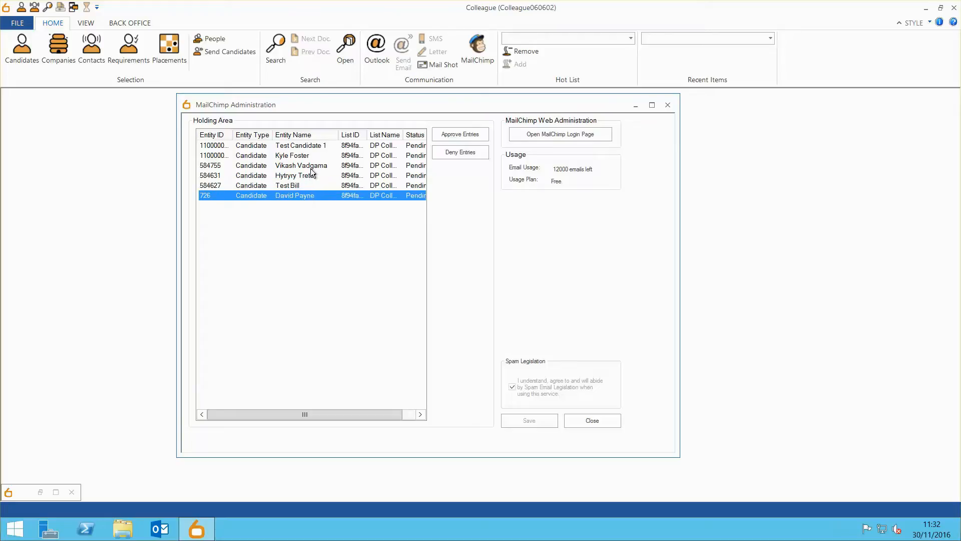
left_click(311, 146, "shift")
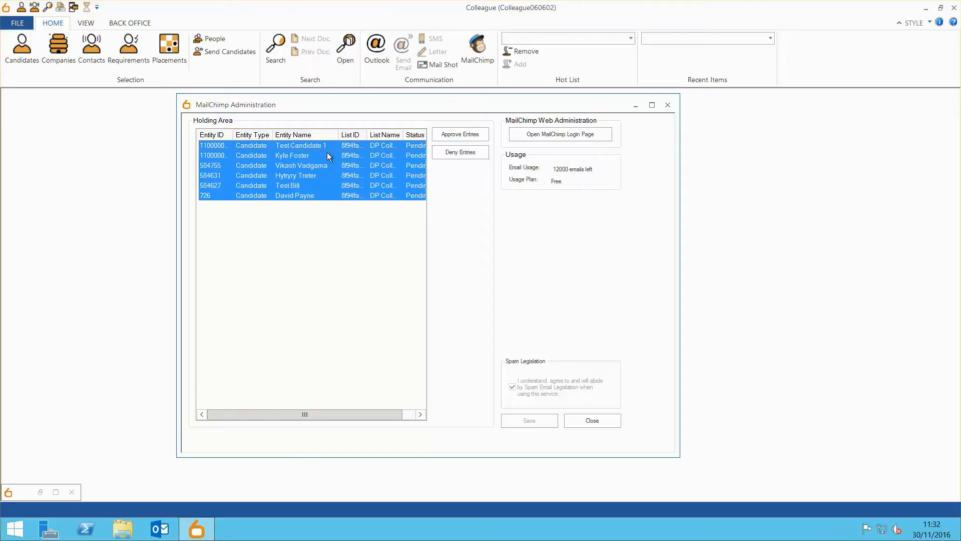
left_click(457, 135)
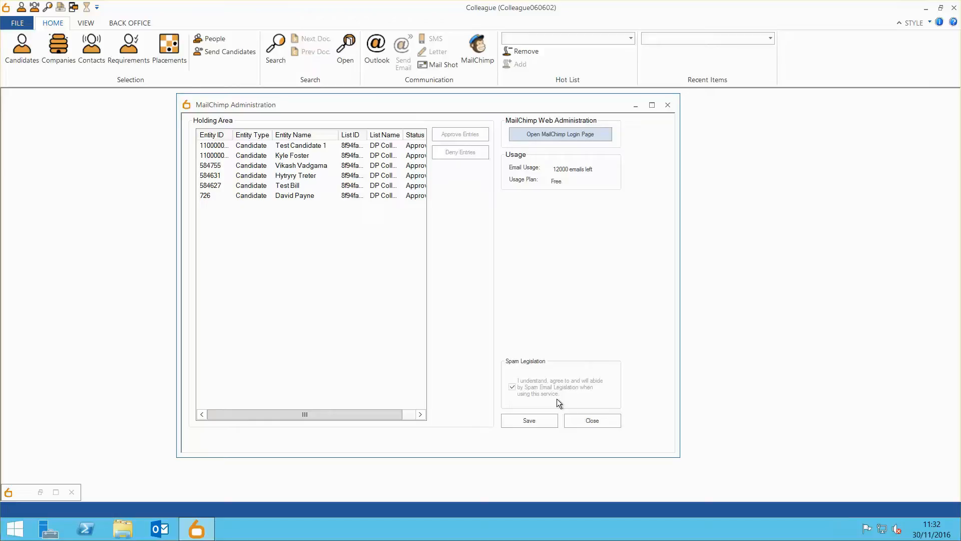
left_click(528, 420)
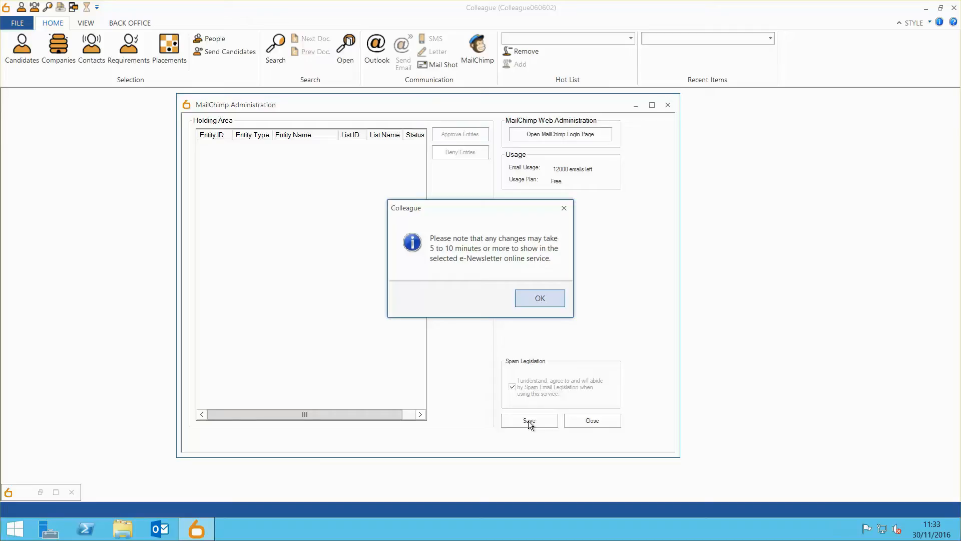
left_click(539, 299)
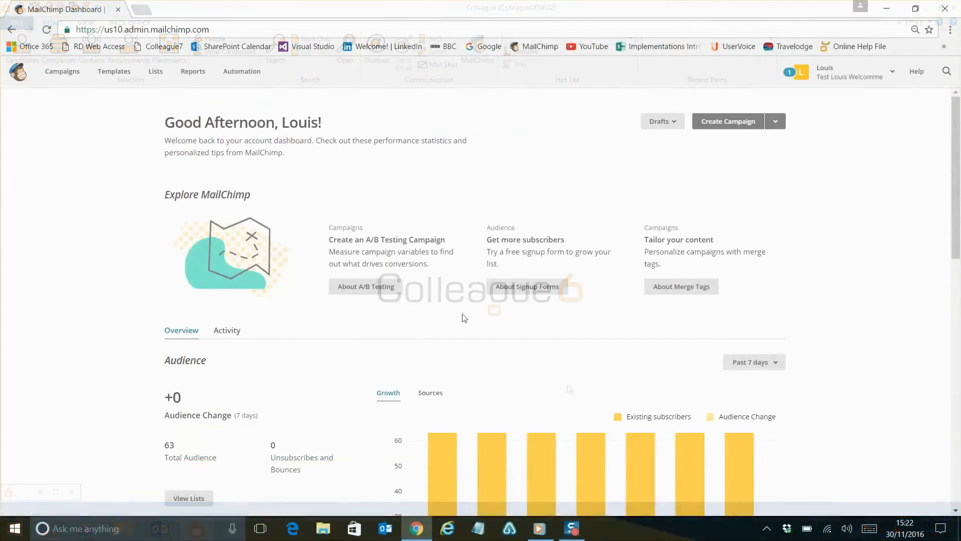
Switch to the MailChimp website and review the subscribers of the DP Colleague List
left_click(165, 79)
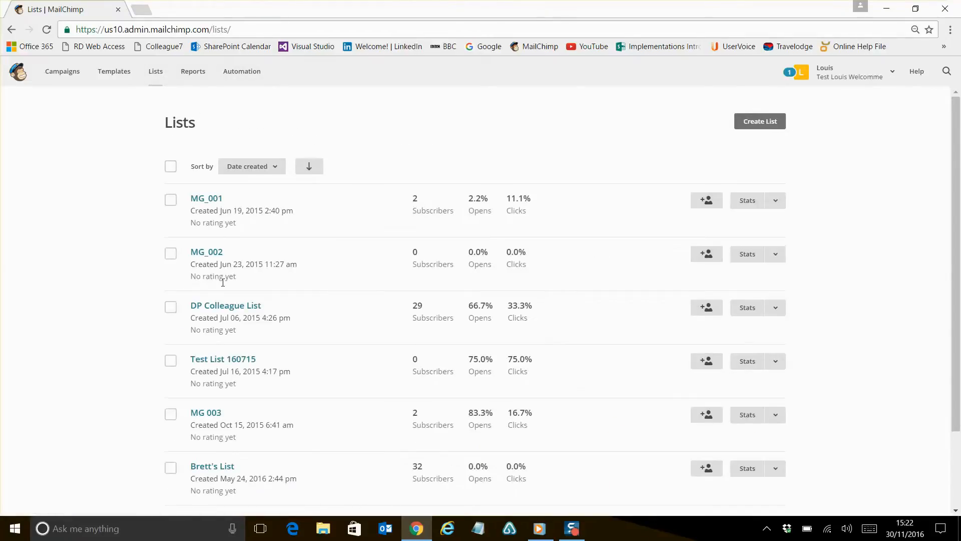
left_click(220, 308)
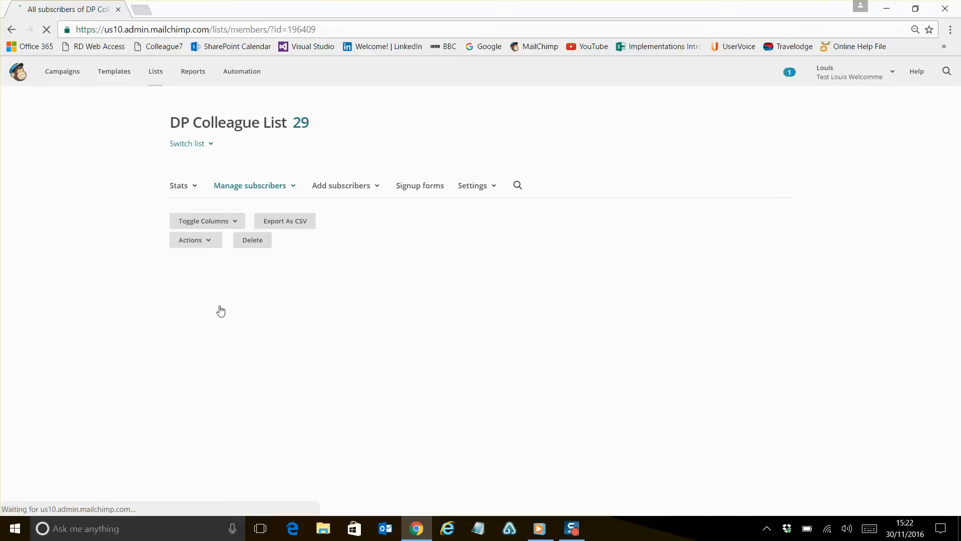
scroll(237, 331, "down", 1)
scroll(238, 330, "down", 2)
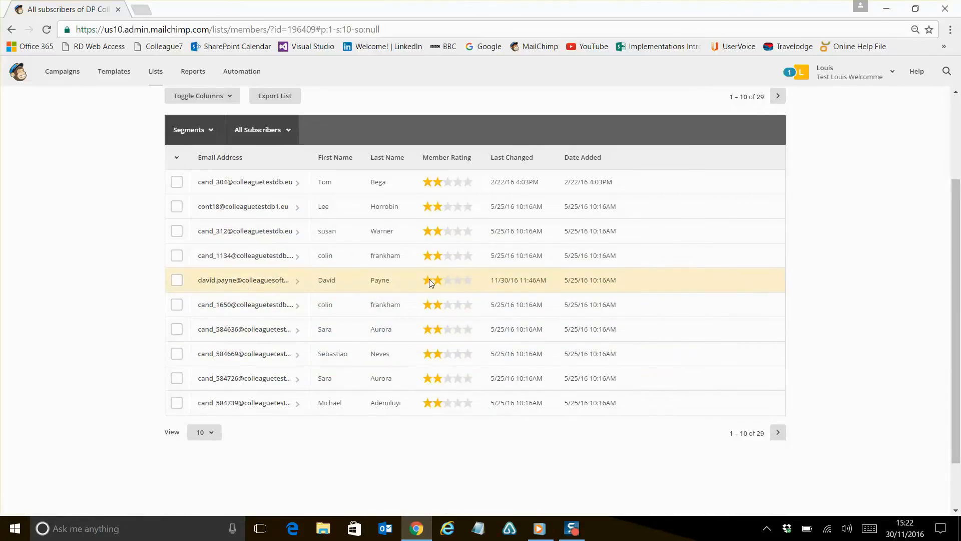
scroll(142, 265, "up", 3)
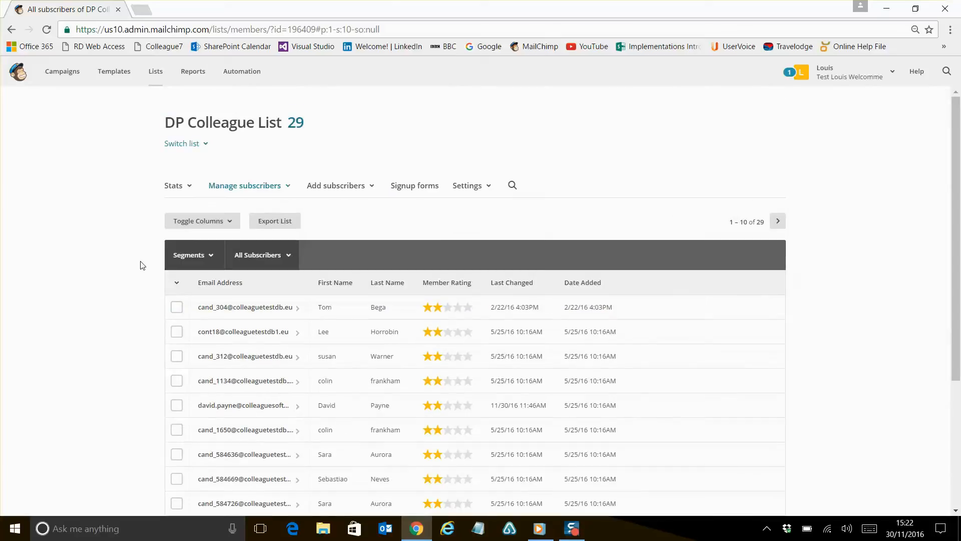
Create a new regular campaign with the entire DP Colleague List as recipients and continue to its setup
left_click(69, 74)
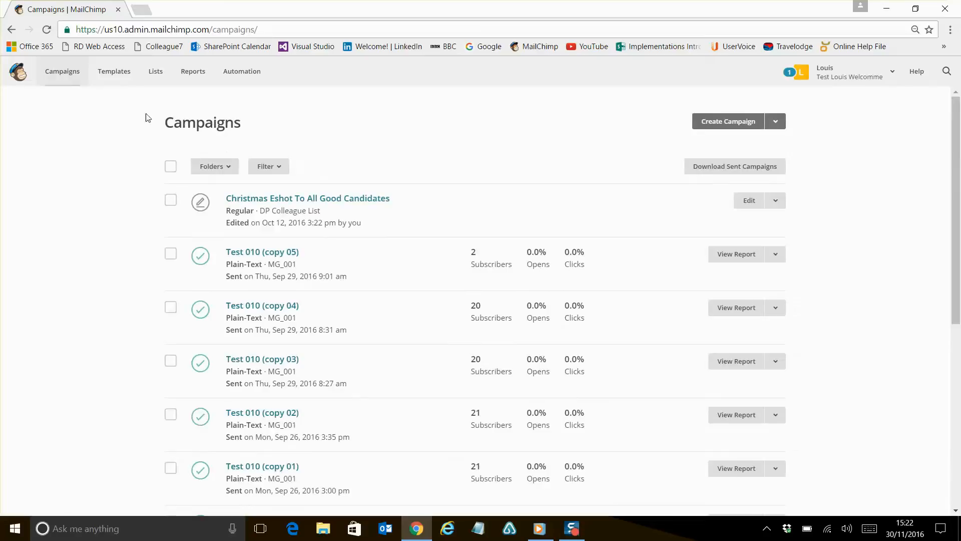
left_click(722, 123)
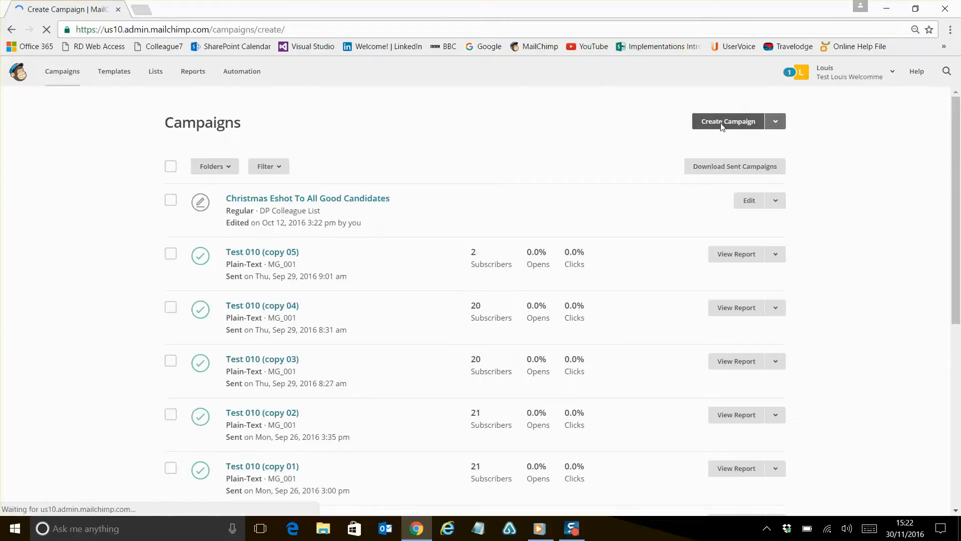
left_click(692, 159)
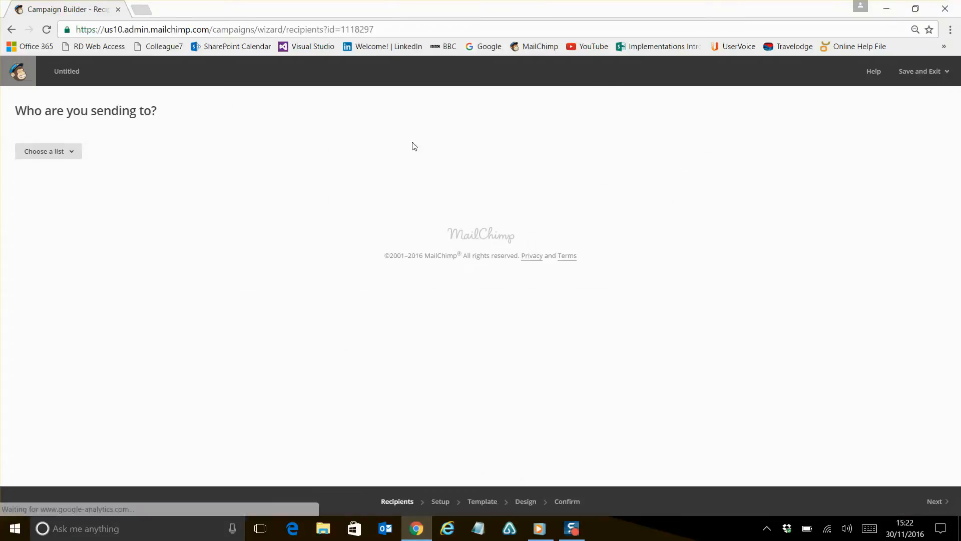
left_click(66, 153)
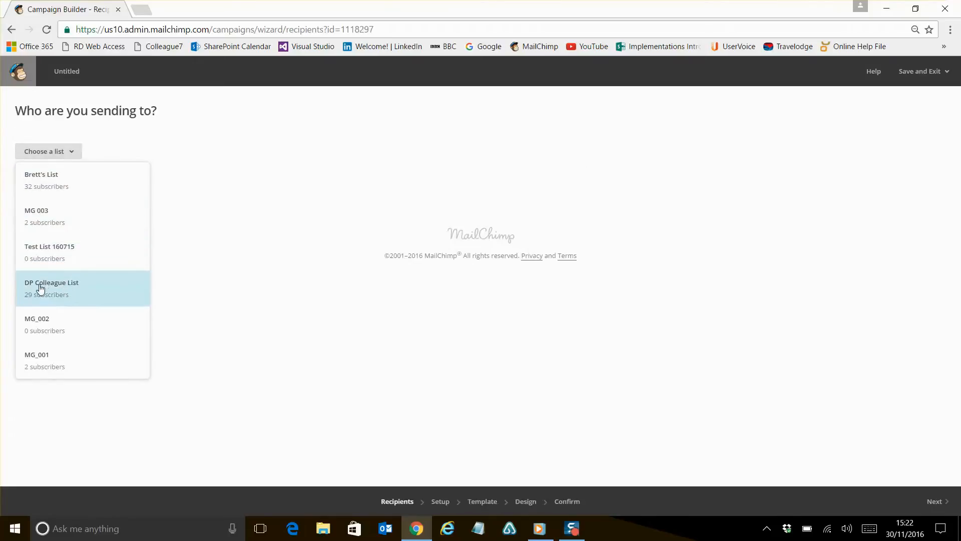
left_click(67, 285)
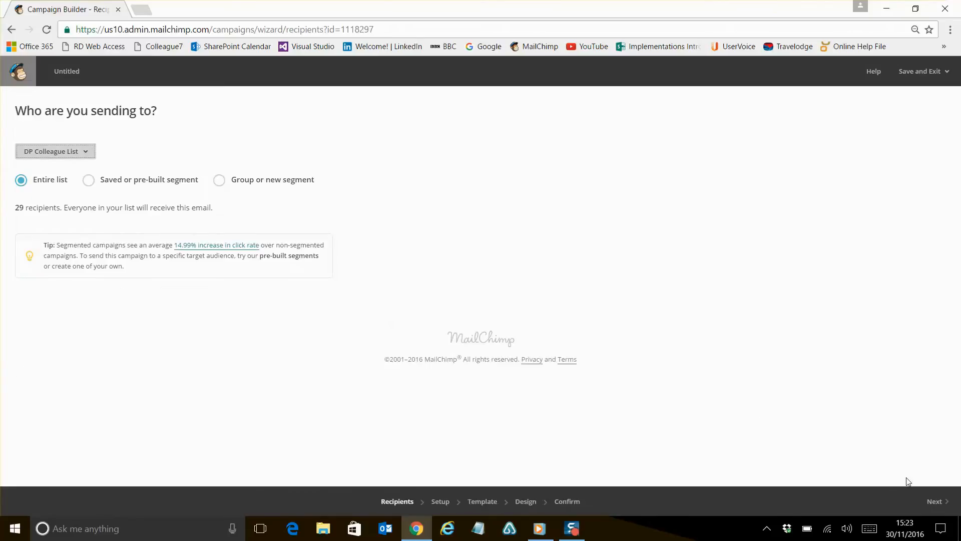
left_click(936, 506)
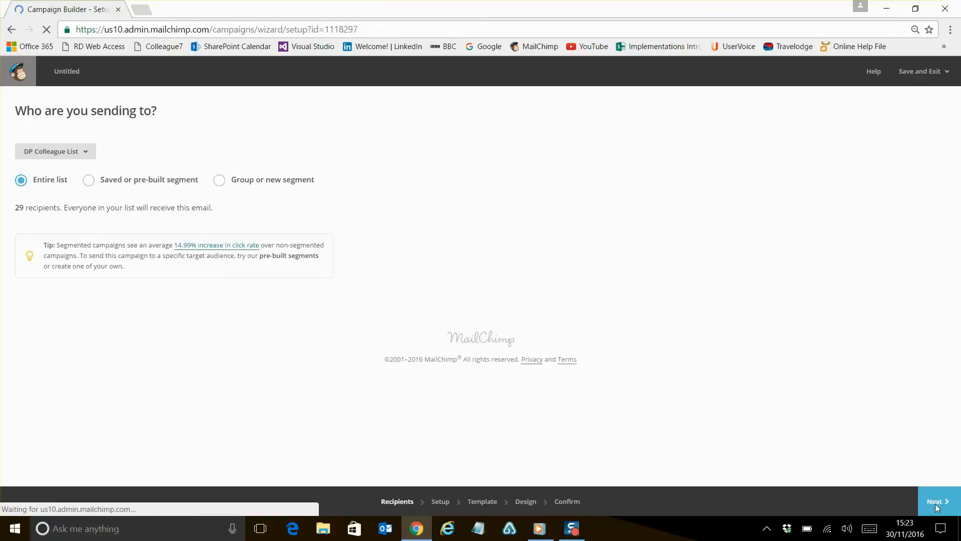
Name the campaign Campaign301116 and set the email subject to Hello
left_click(59, 170)
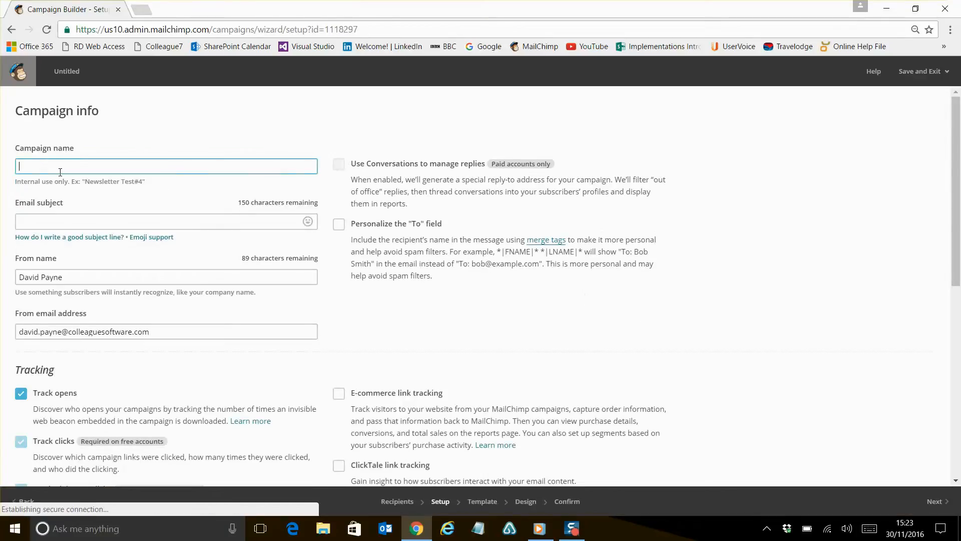
type("C")
key("Down")
key("Tab")
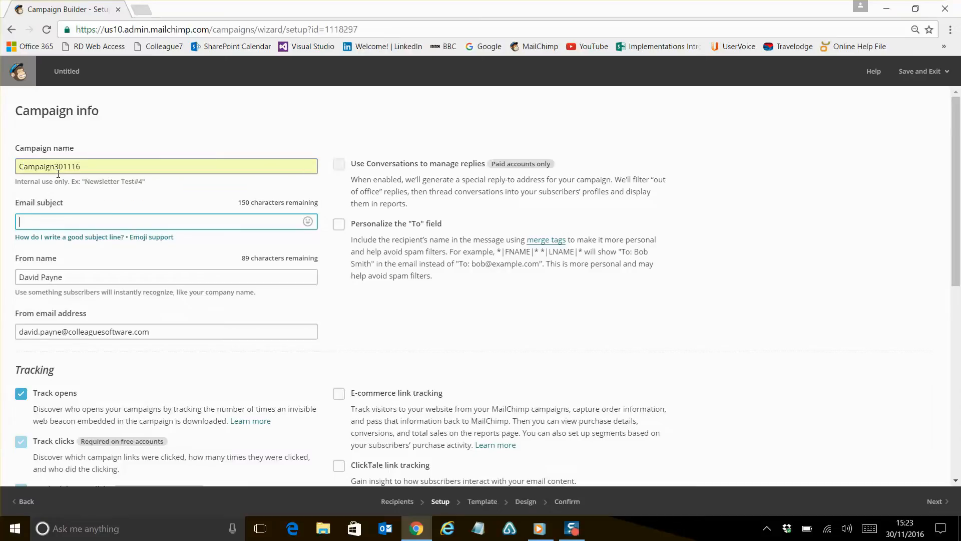
left_click_drag(86, 165, 2, 168)
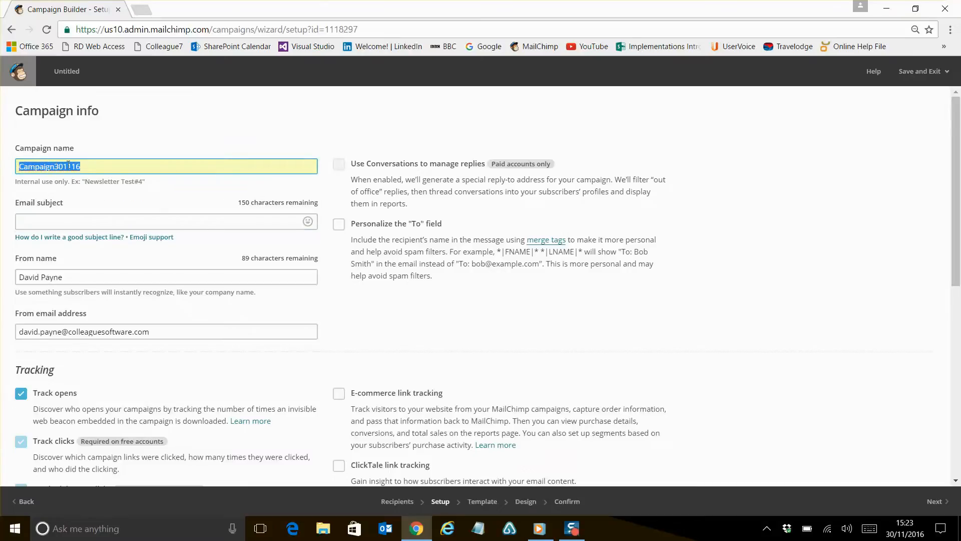
left_click(59, 225)
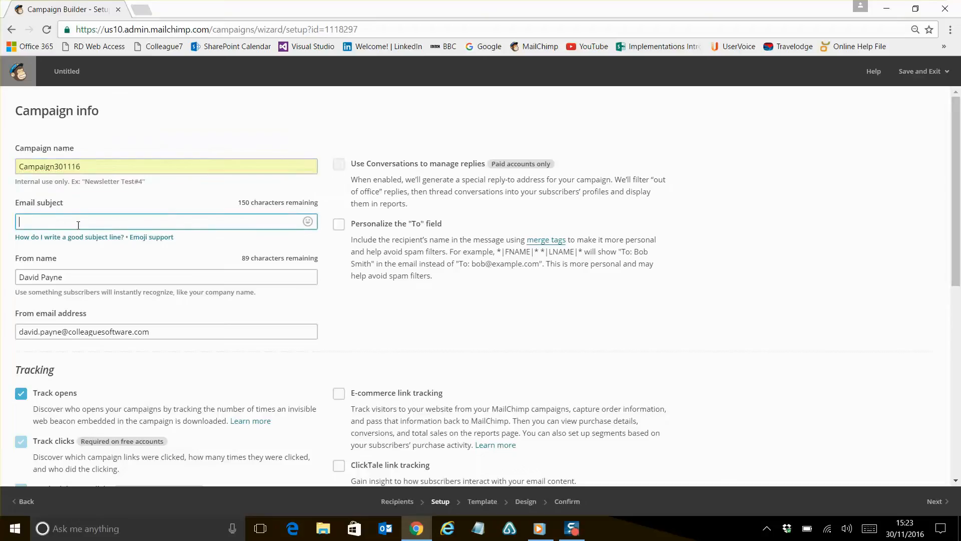
type("Hello")
Check the campaign's sender name and sender email address, and look through the tracking, social media and video options
left_click_drag(68, 276, 3, 282)
left_click(90, 281)
left_click_drag(154, 333, 13, 335)
left_click(154, 330)
left_click(413, 332)
scroll(413, 331, "down", 3)
scroll(413, 331, "down", 5)
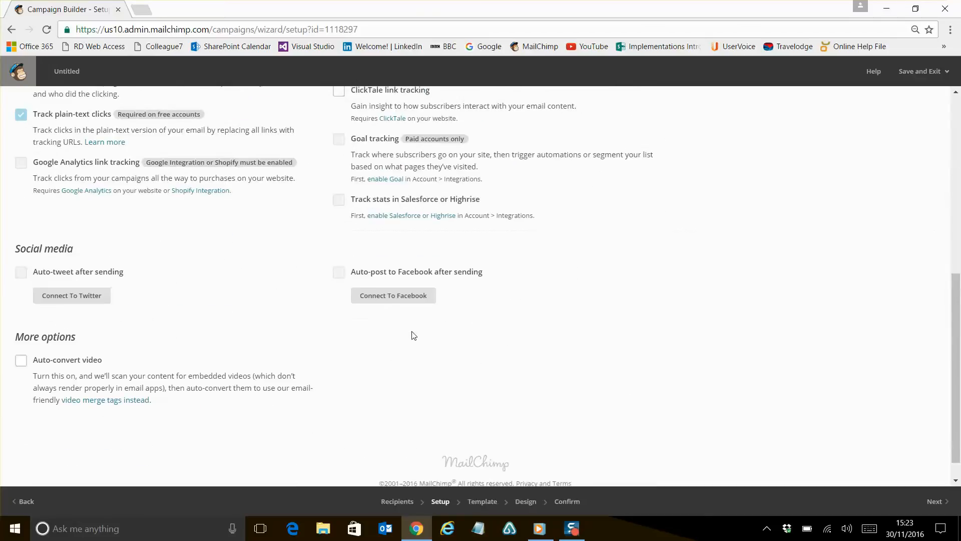
scroll(414, 334, "up", 4)
scroll(414, 335, "up", 4)
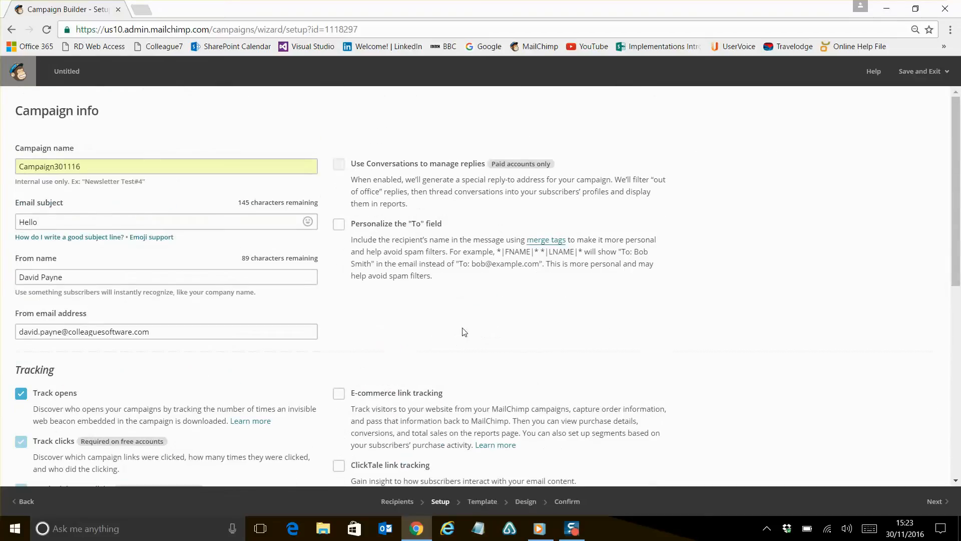
Continue to the template selection and apply the saved template Test Colleague Email to the campaign
left_click(931, 502)
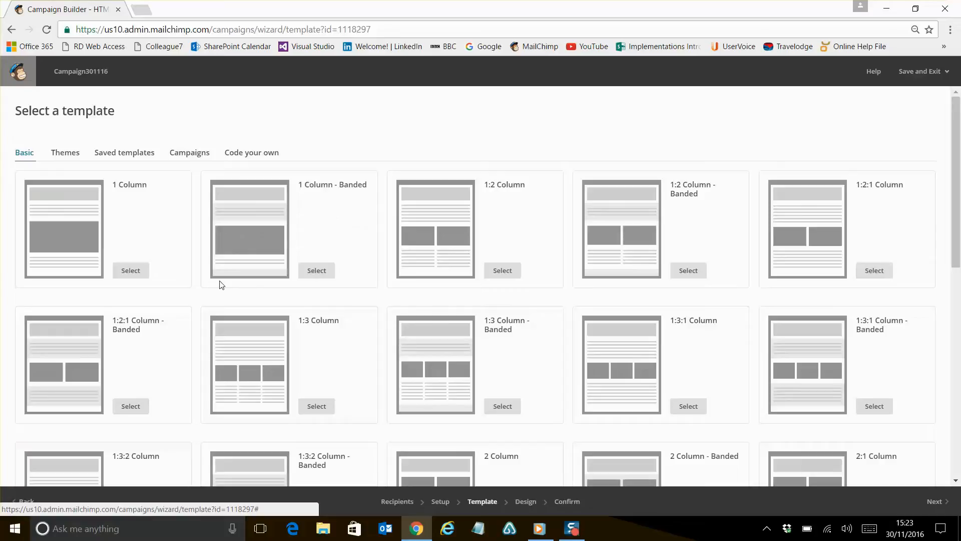
left_click(121, 154)
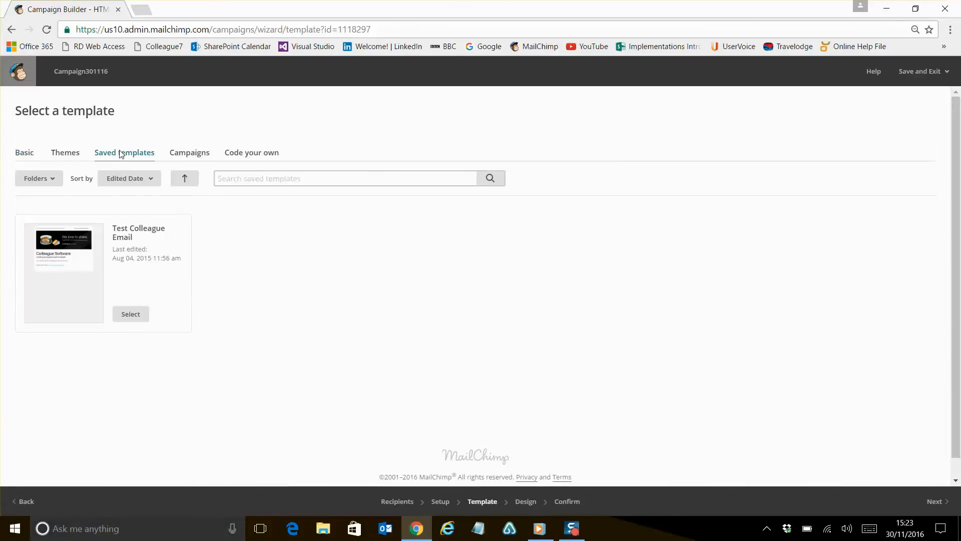
left_click(131, 315)
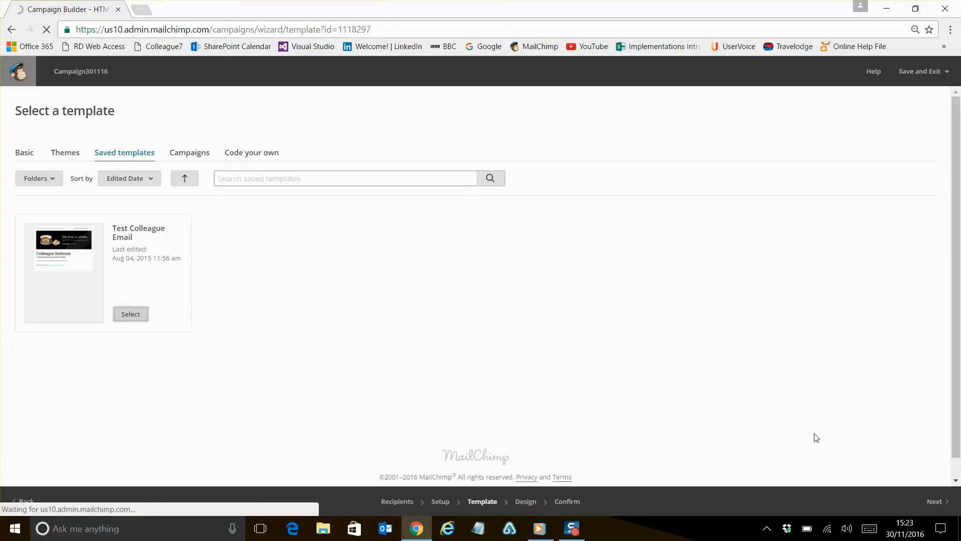
left_click(935, 499)
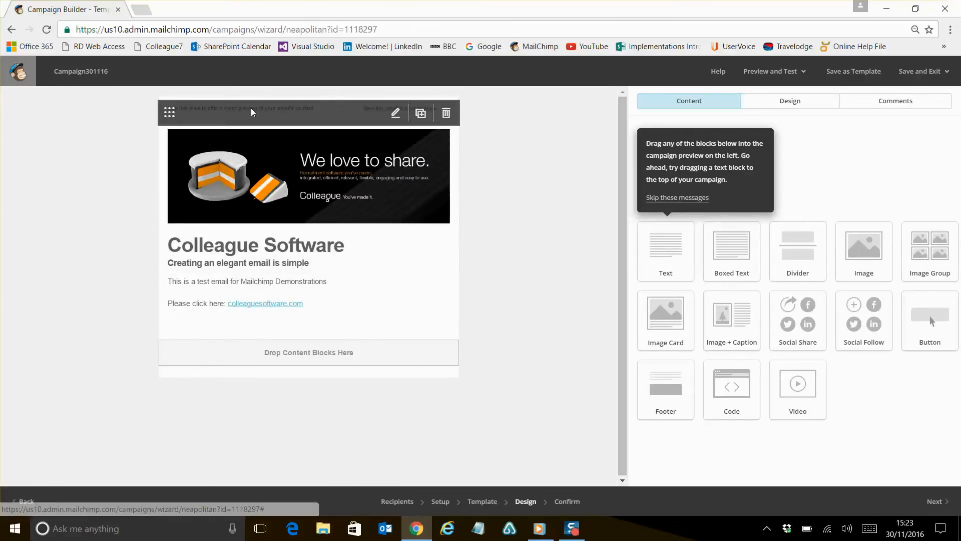
Delete the placeholder preview text from the email's header text block and save the block
left_click(395, 115)
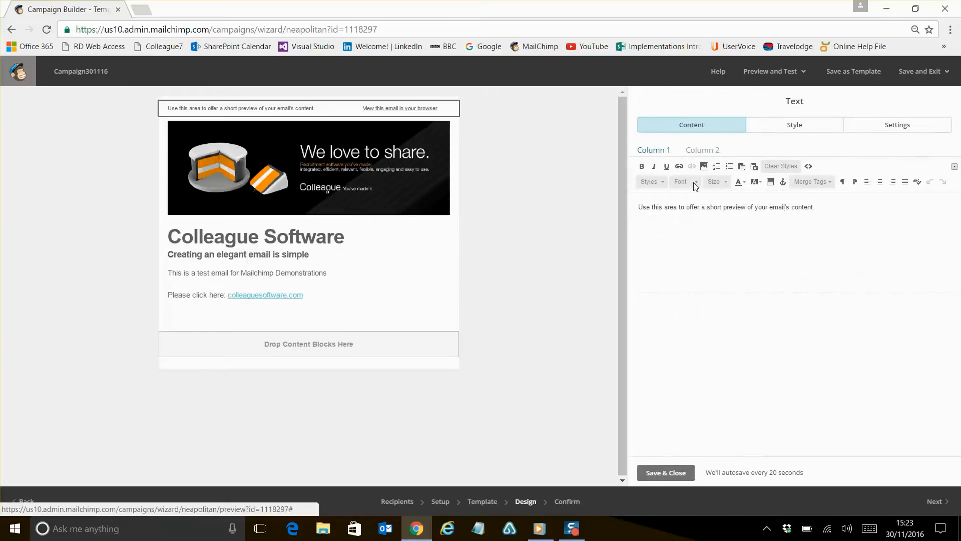
left_click_drag(852, 210, 550, 216)
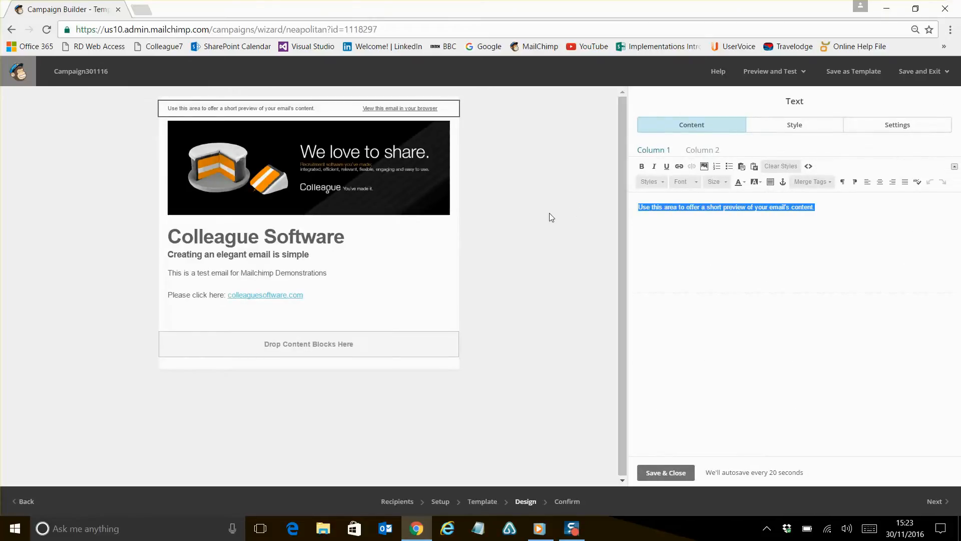
key("Delete")
left_click(666, 473)
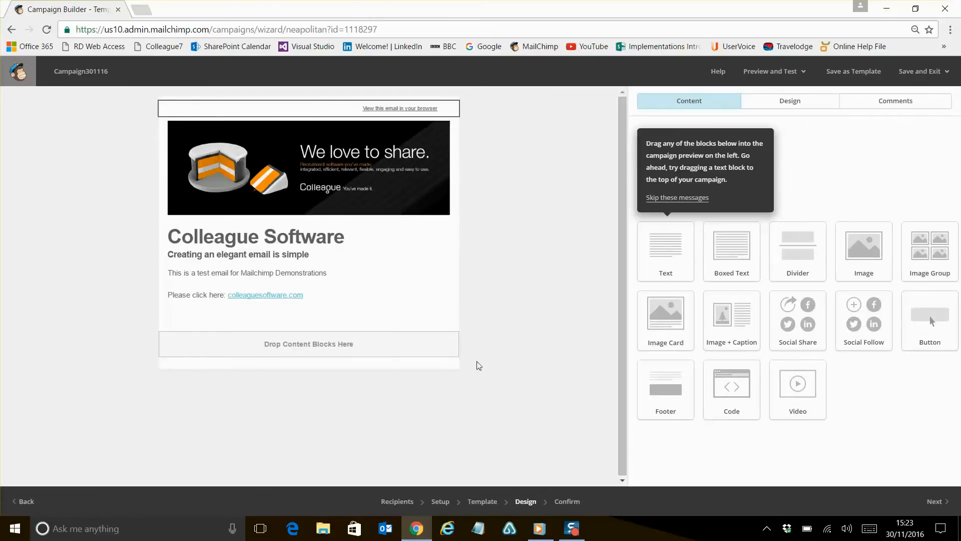
Replace the text in the block below the banner image with "Hello, this is a test email" and save it
left_click(395, 250)
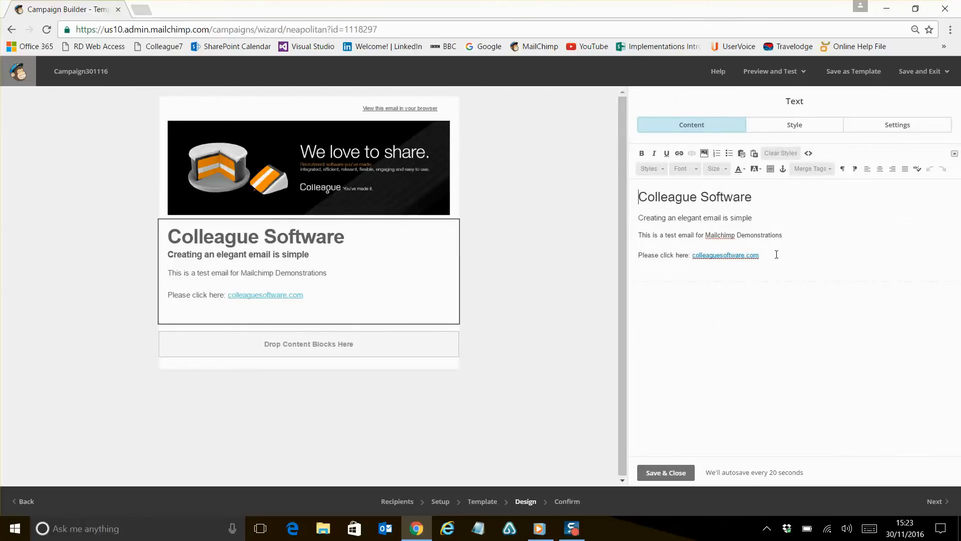
left_click_drag(776, 254, 558, 198)
type("Hell")
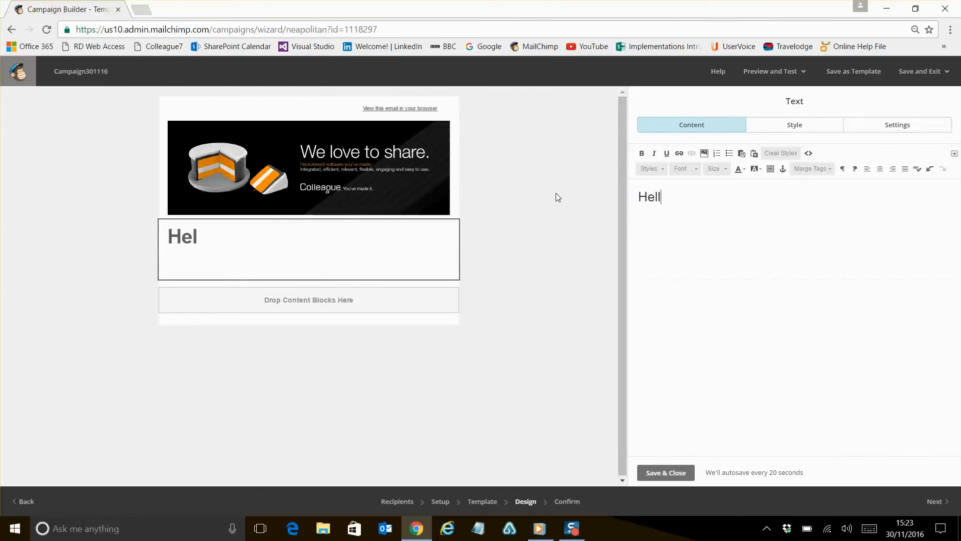
type("o, this")
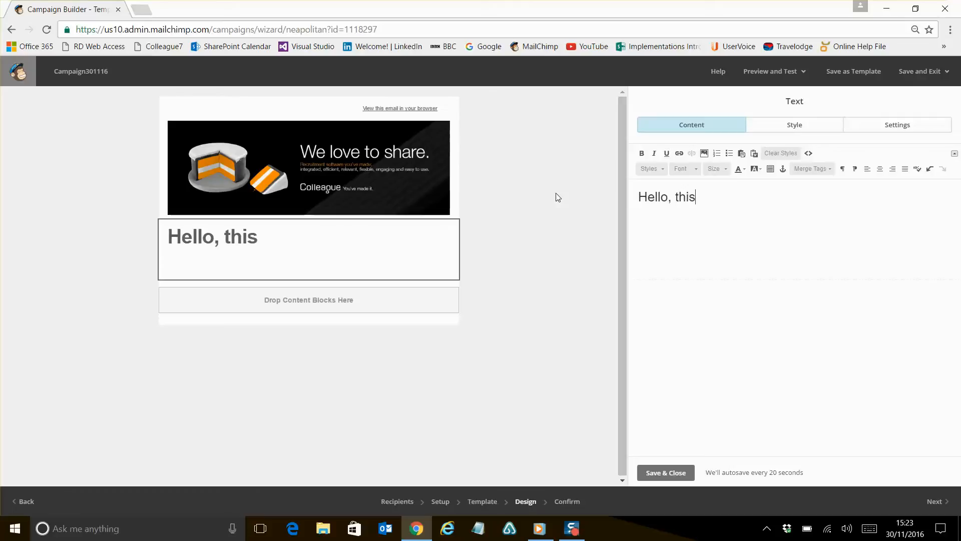
type(" is a test email")
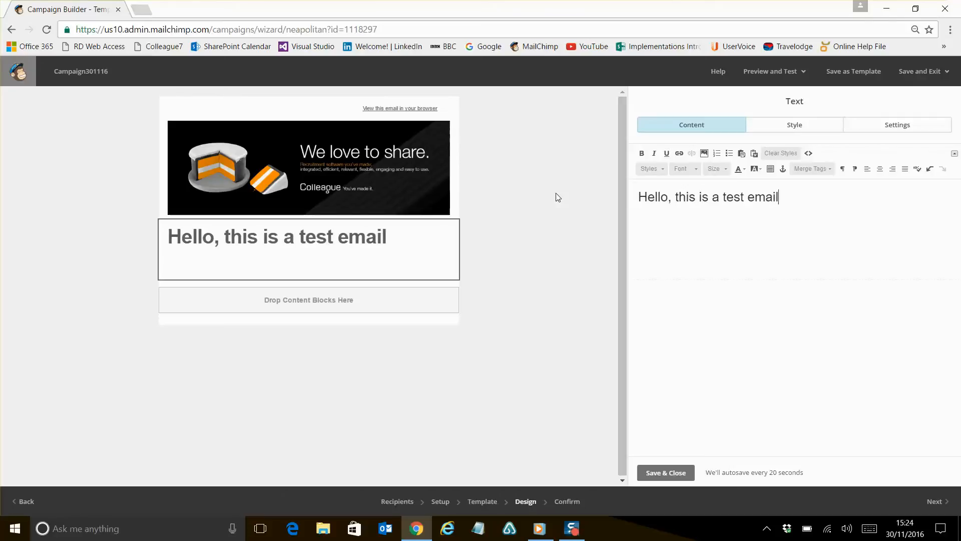
left_click(668, 473)
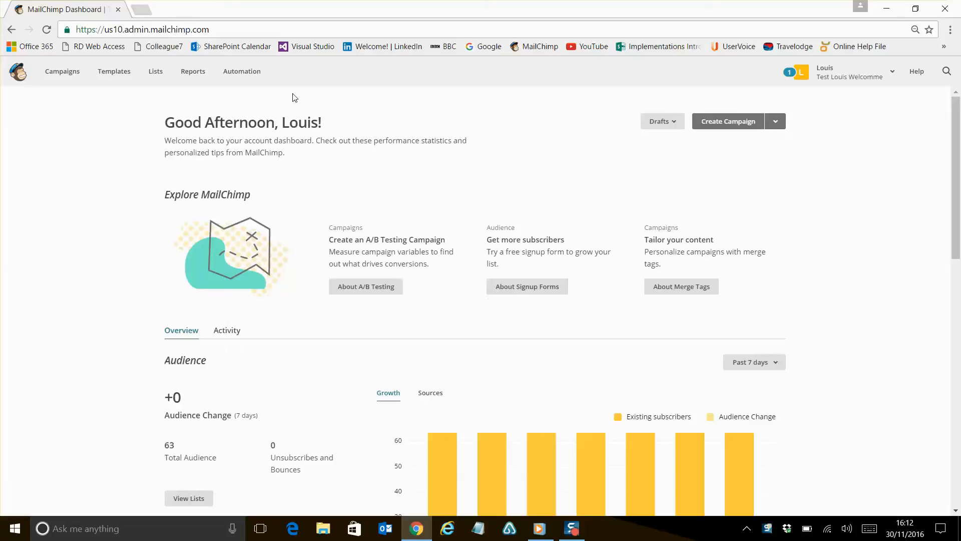
Open the report for Campaign301116 and review its open, click, bounce and unsubscribe figures and 24-hour performance
left_click(196, 75)
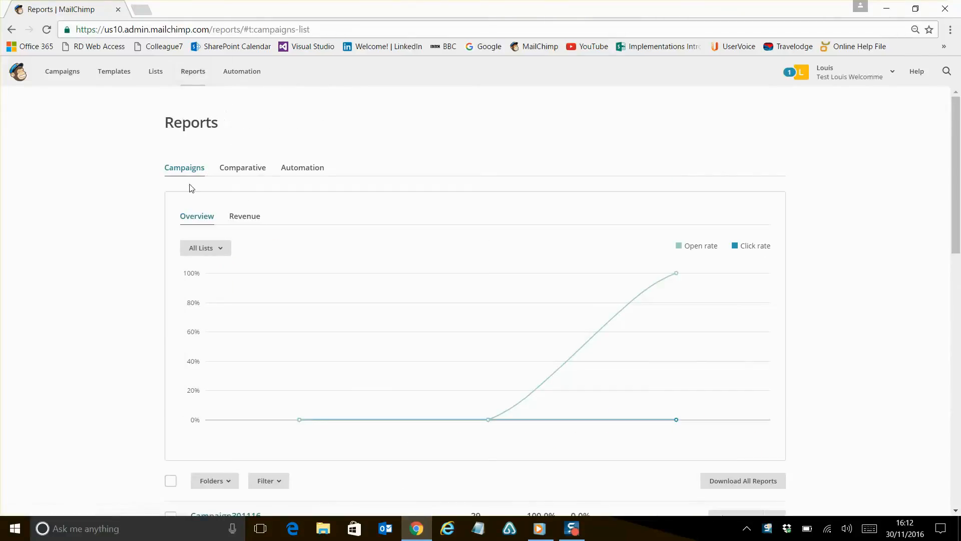
scroll(118, 229, "down", 8)
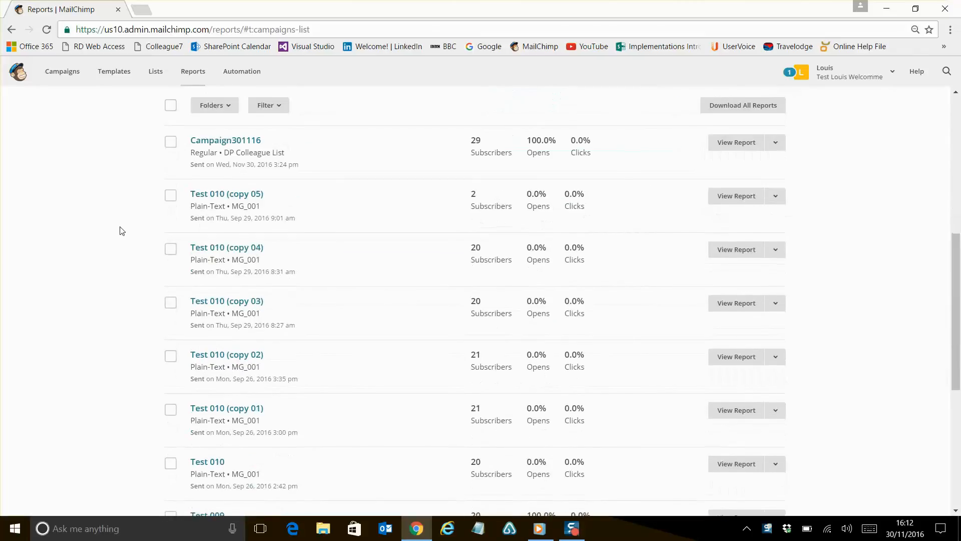
left_click(245, 146)
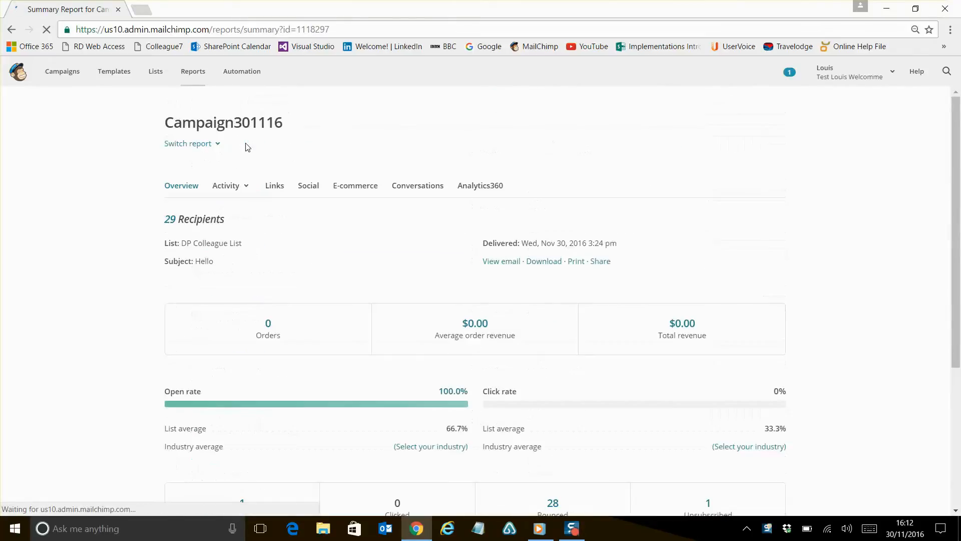
scroll(835, 239, "down", 5)
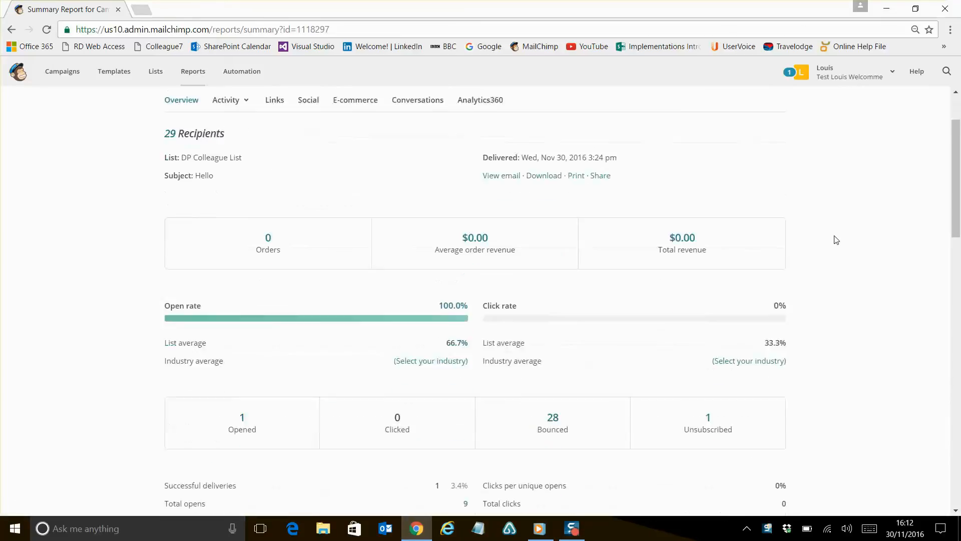
scroll(835, 239, "down", 4)
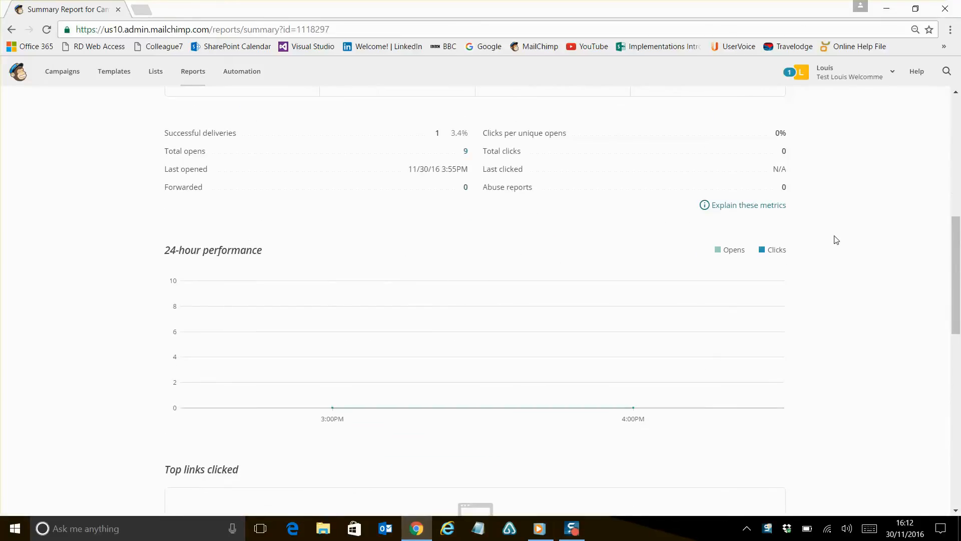
scroll(835, 239, "up", 5)
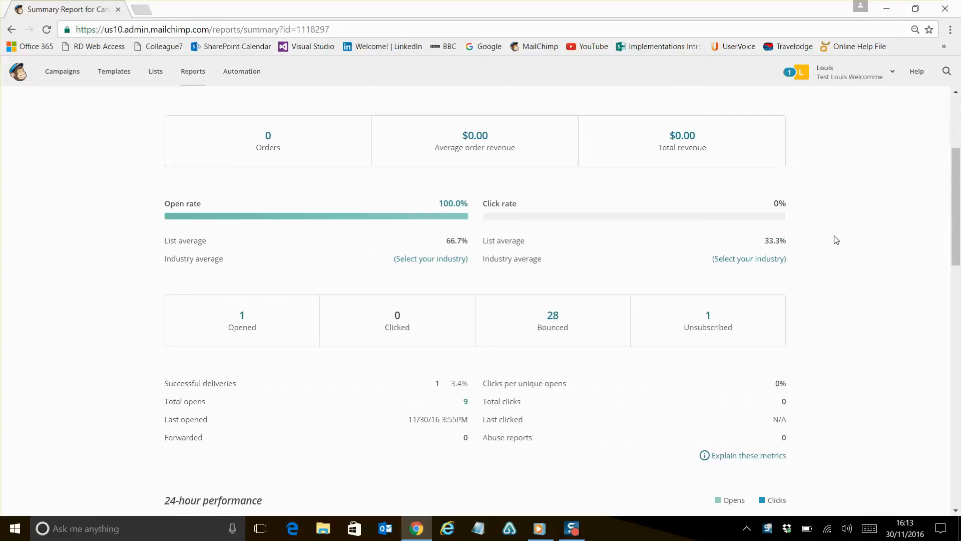
scroll(835, 239, "up", 4)
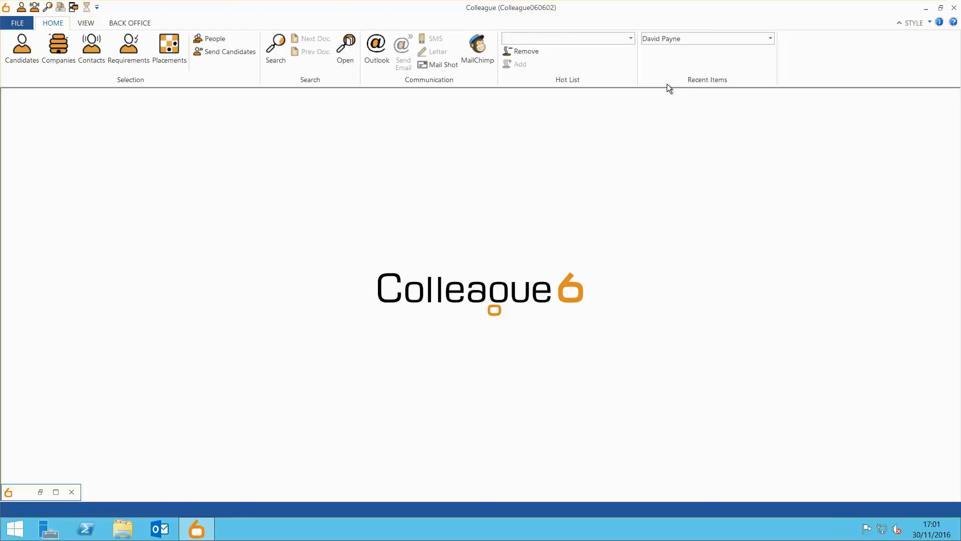
Switch to Colleague, open the recently viewed candidate's record and examine the Campaign301116 MailChimp activity entries in its history
left_click(667, 44)
left_click(665, 51)
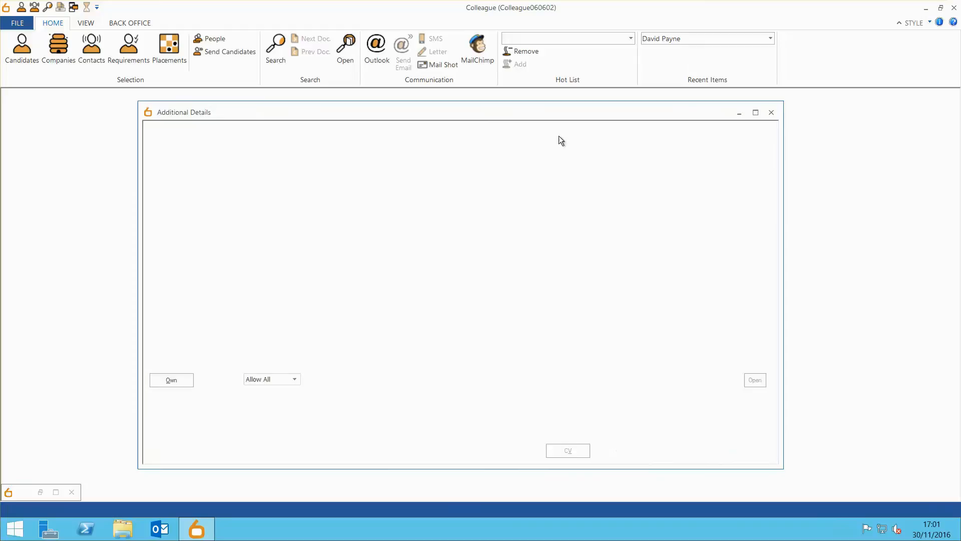
left_click(321, 143)
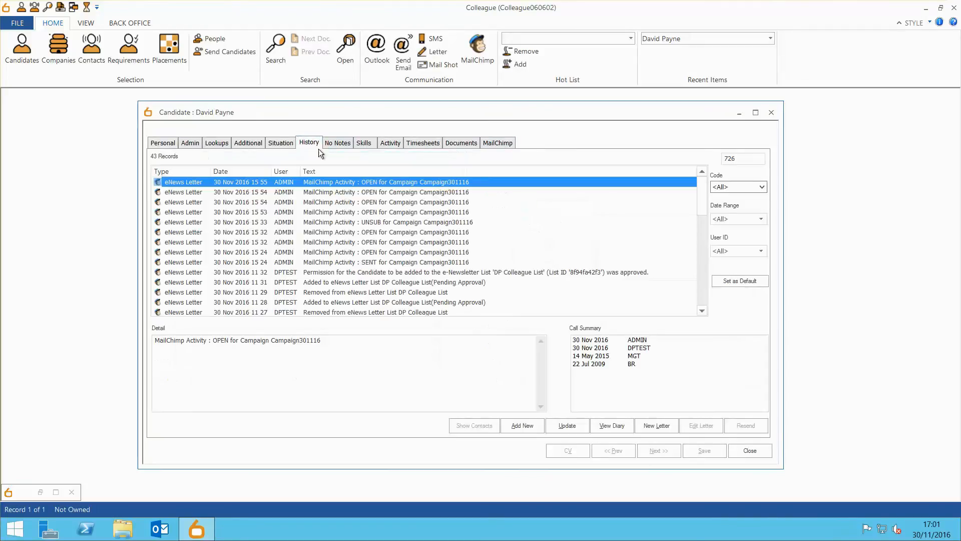
left_click(343, 192)
left_click(349, 203)
left_click(349, 213)
left_click(347, 222)
left_click(345, 233)
left_click(353, 262)
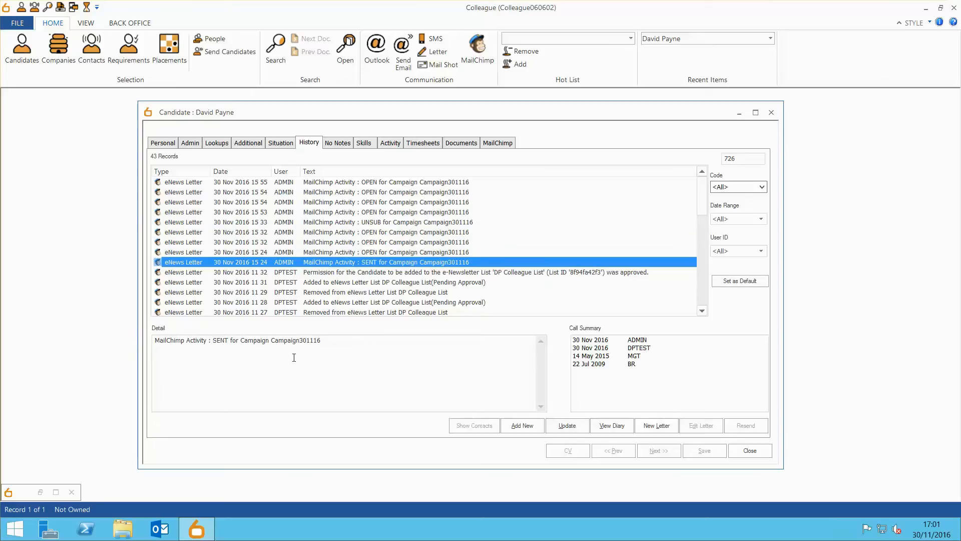
left_click_drag(330, 343, 132, 339)
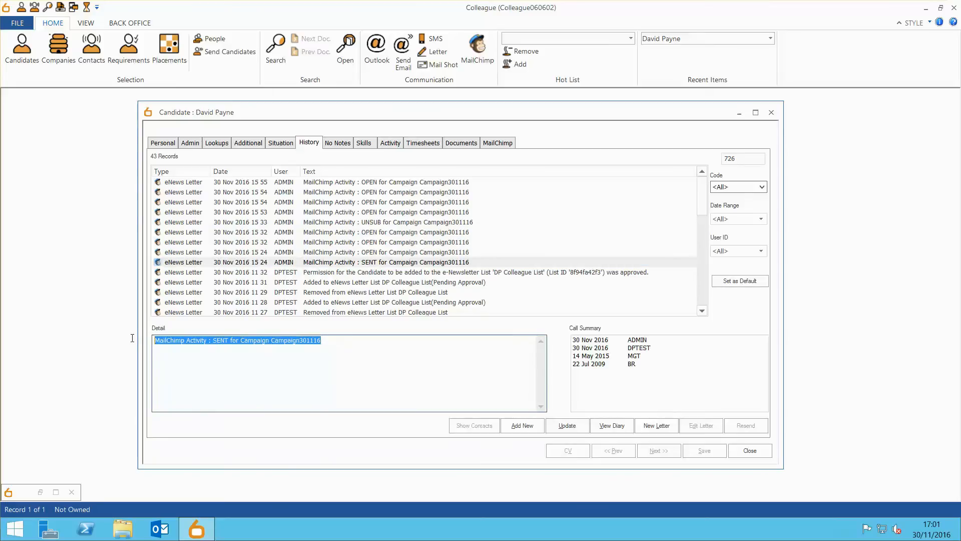
Copy the detail text "MailChimp Activity : SENT for Campaign Campaign301116" from the history entry and close the candidate record
right_click(165, 341)
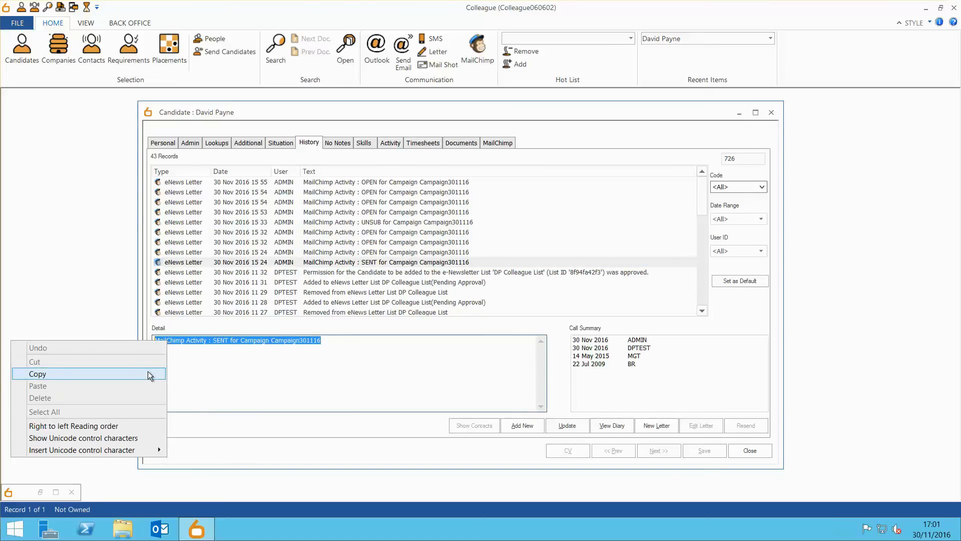
left_click(165, 371)
left_click(348, 344)
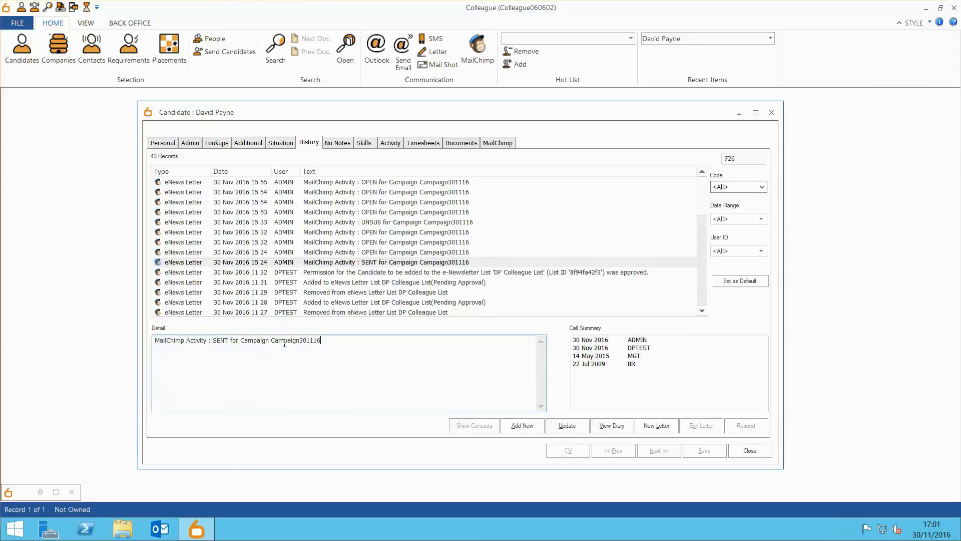
left_click_drag(271, 343, 334, 344)
left_click(335, 344)
left_click(740, 448)
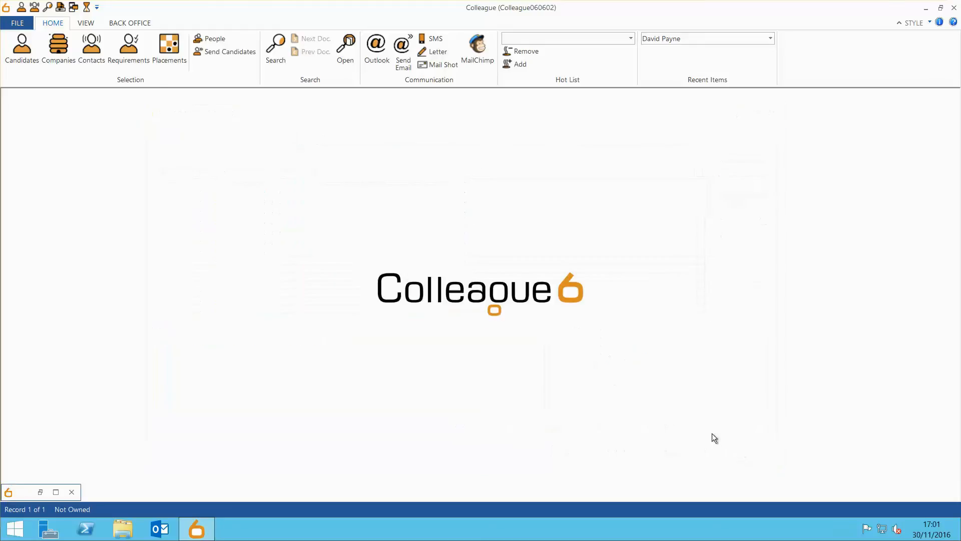
Search candidates' History for the copied text "MailChimp Activity : SENT for Campaign Campaign301116" and show the results
left_click(278, 53)
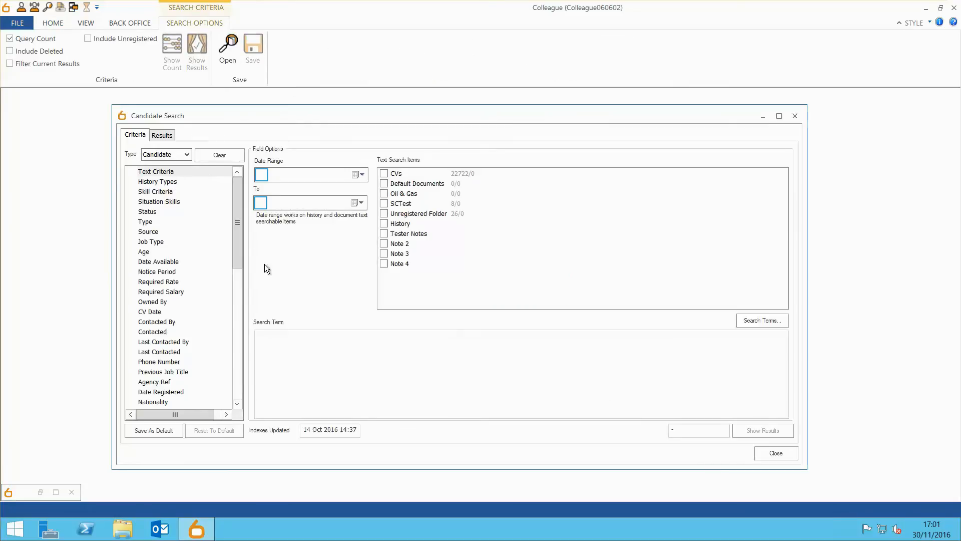
left_click(282, 338)
key("ctrl+v")
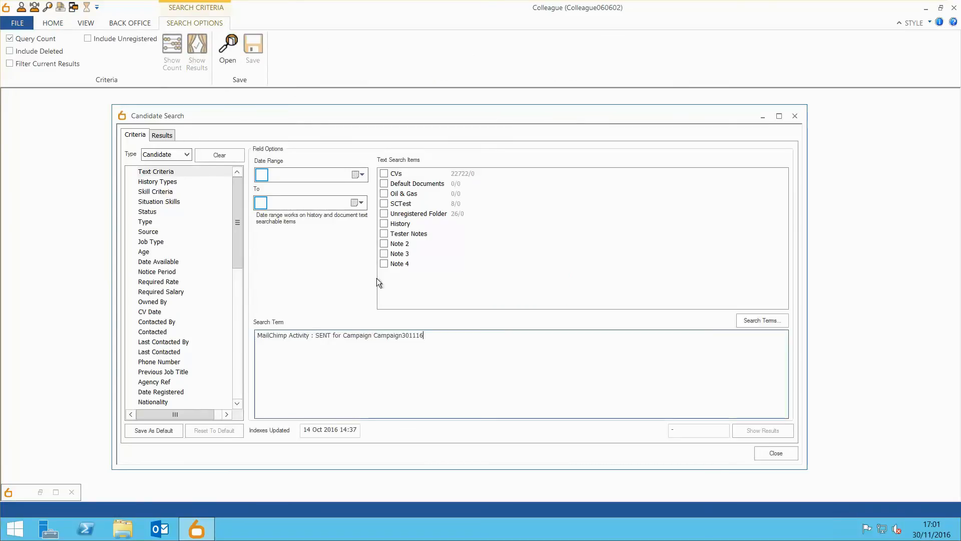
left_click(383, 224)
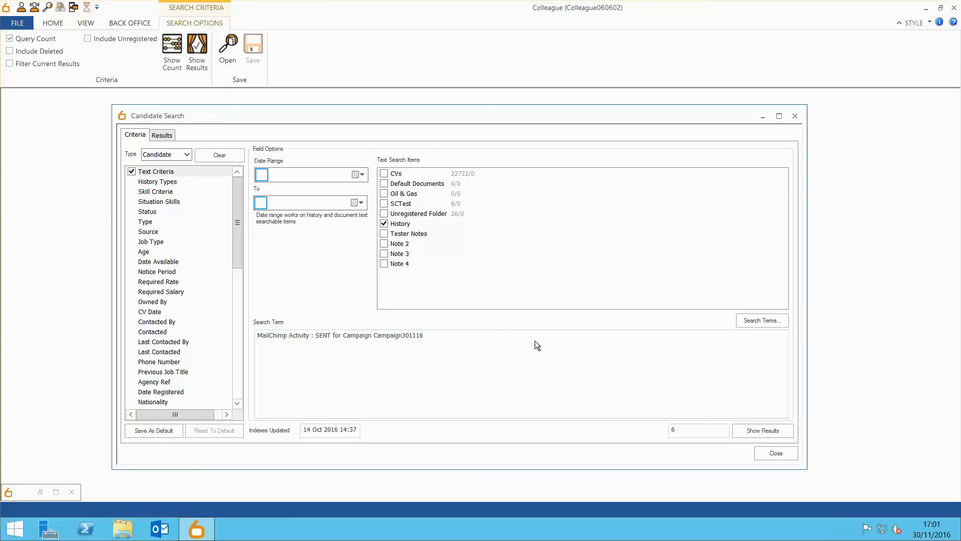
left_click(750, 432)
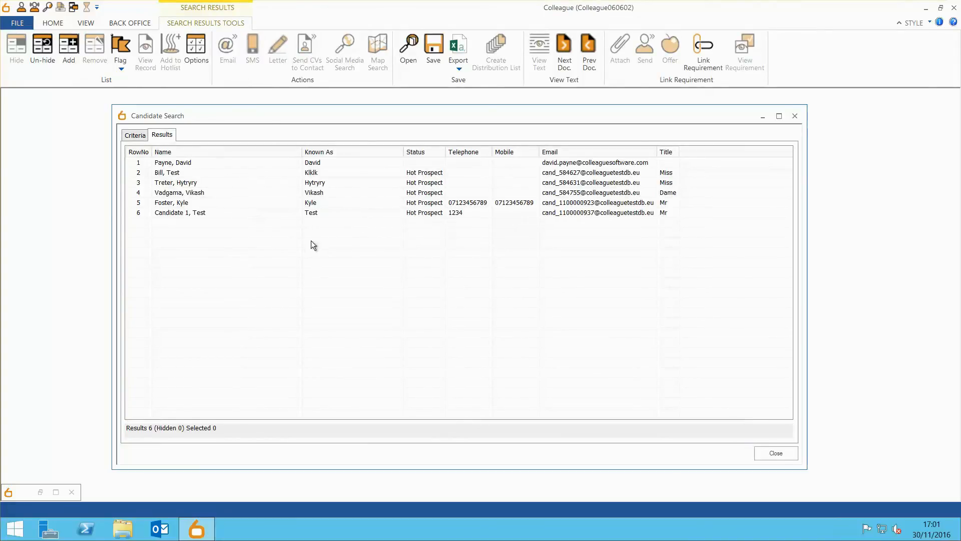
Return to the search criteria and check the match counts with SENT replaced by BOUNCE, and with OPEN in its place
left_click(134, 136)
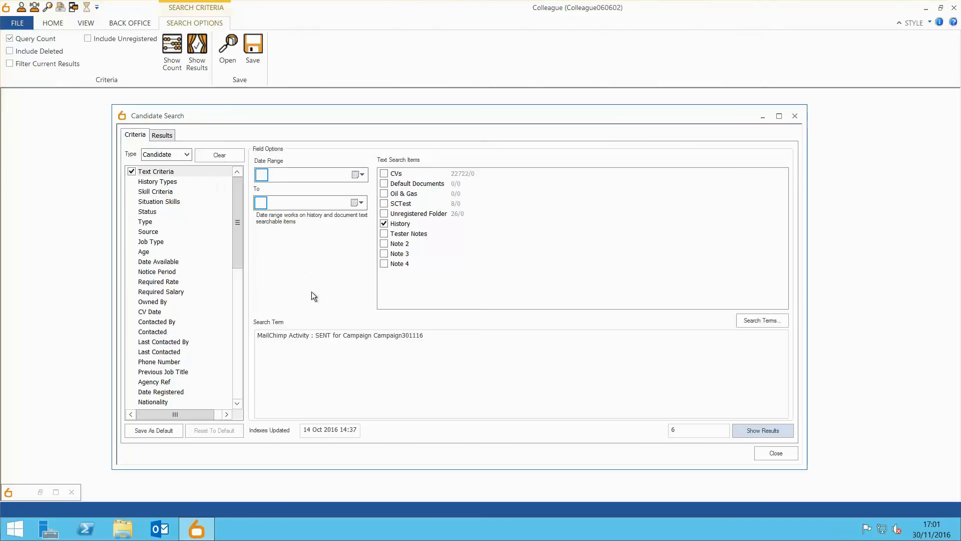
double_click(321, 335)
type("BOUNCE")
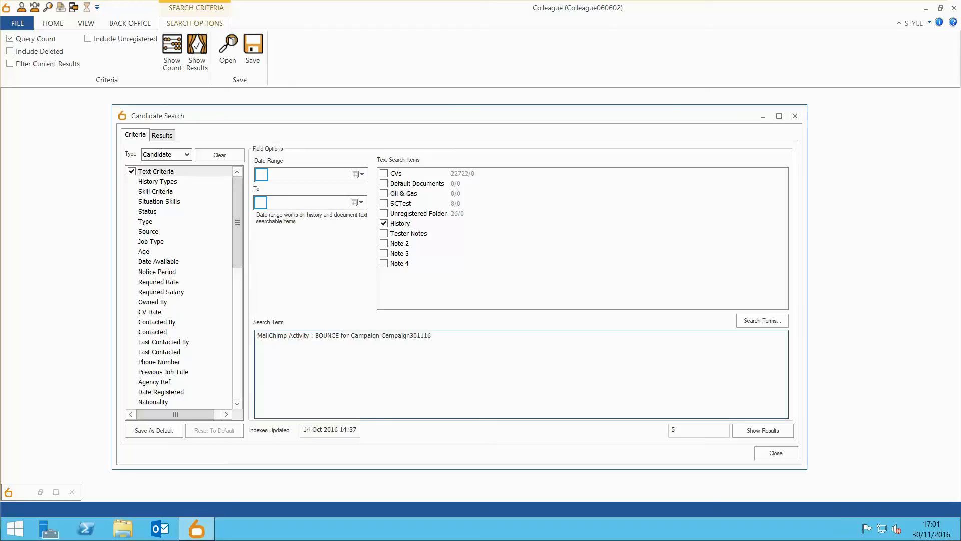
left_click(681, 432)
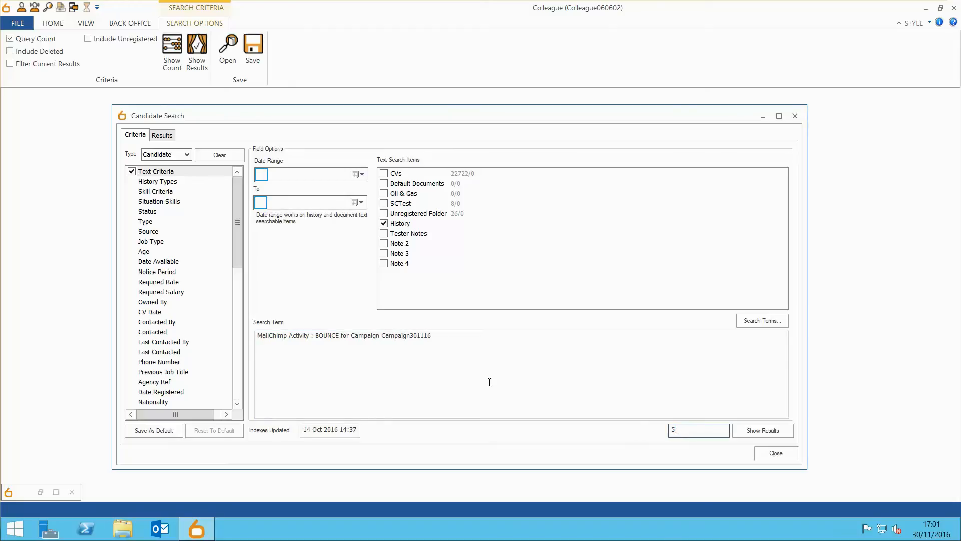
double_click(327, 336)
type("OPEN")
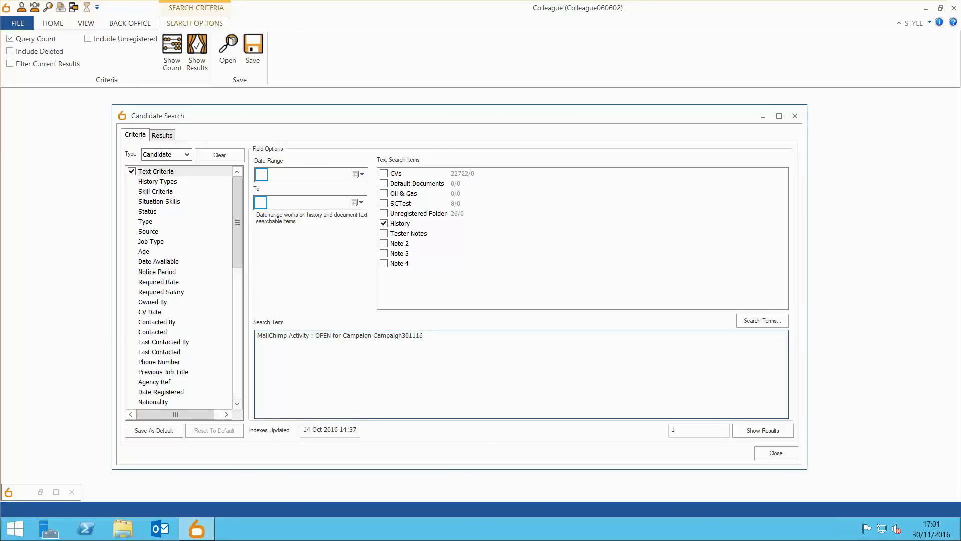
Change the activity word in the search term to UNSUB and show the results without adding them to the existing search
double_click(325, 336)
type("UNSUB")
left_click(755, 432)
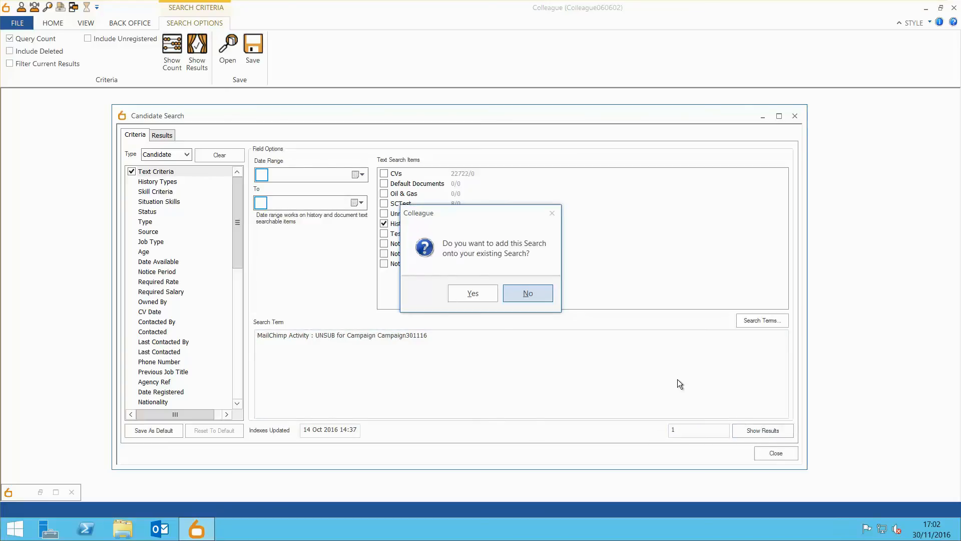
left_click(530, 292)
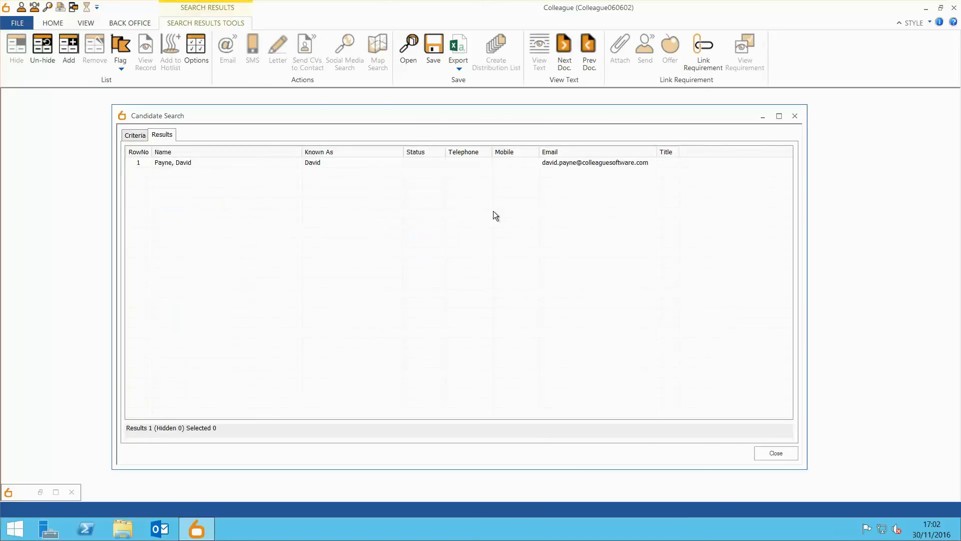
Open the found candidate's record, examine the UNSUB entry for Campaign301116 in its history, and close the record and the search
double_click(277, 164)
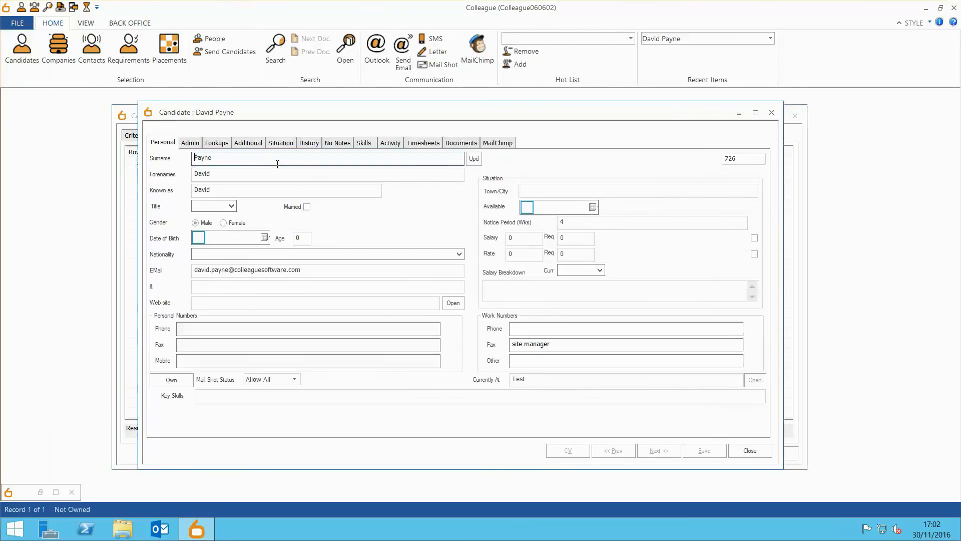
left_click(309, 144)
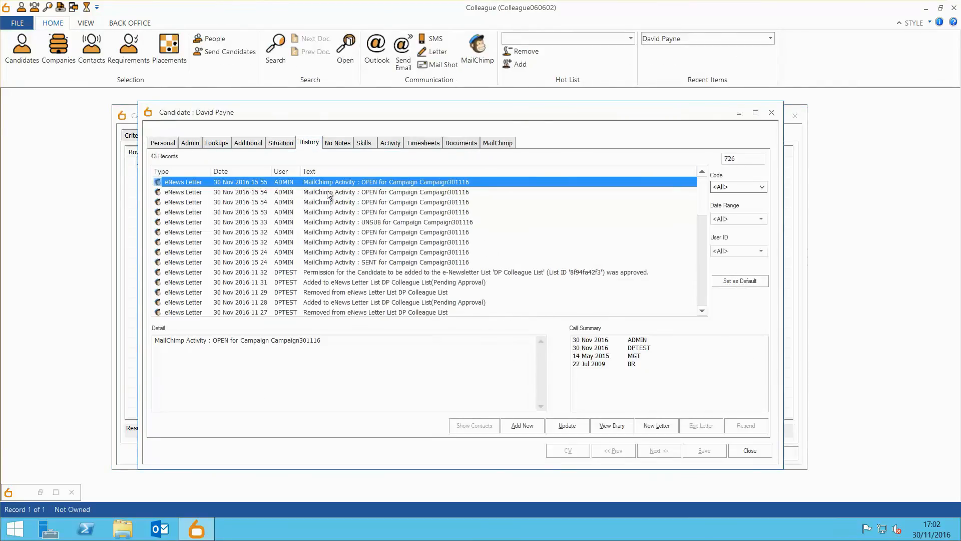
left_click(334, 223)
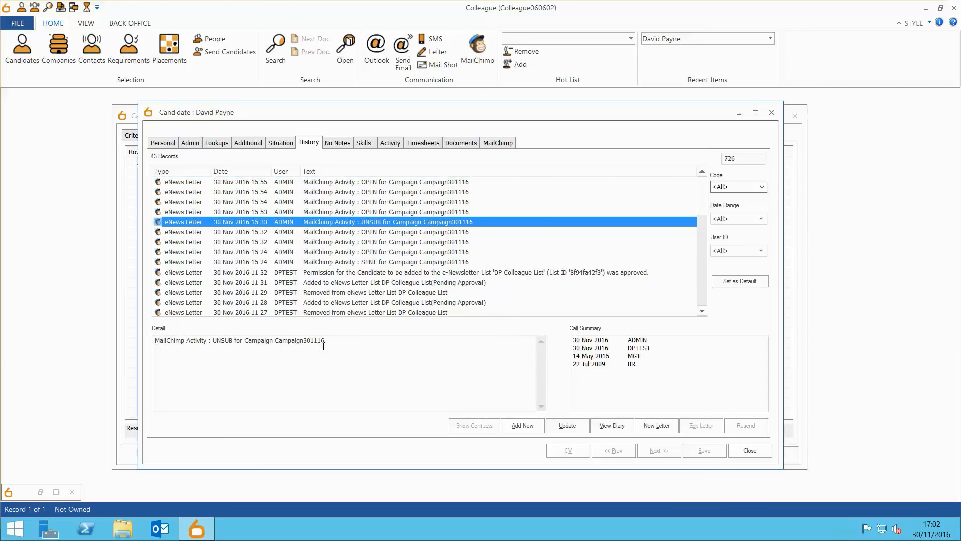
left_click(749, 449)
left_click(774, 454)
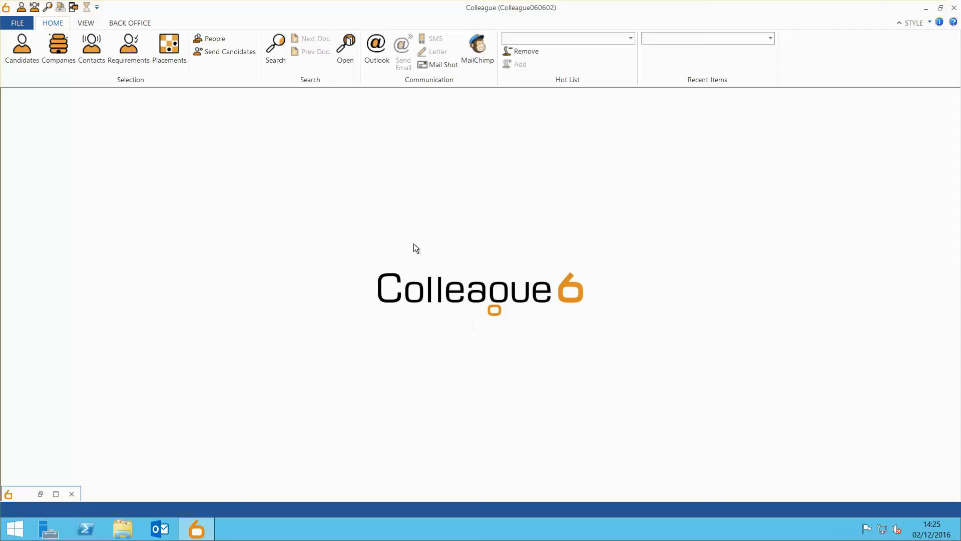
Open report 2004, MailChimp Activity, from the available reports
left_click(86, 24)
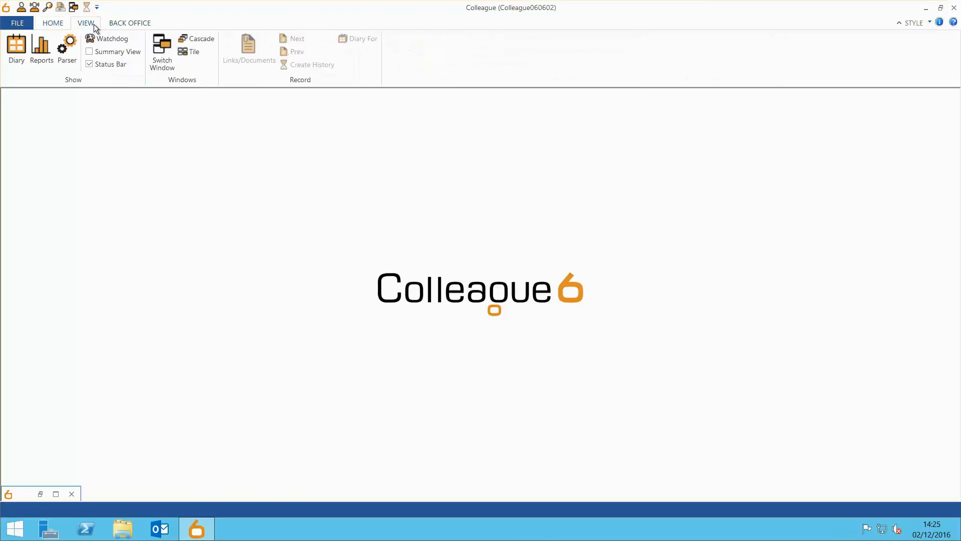
left_click(46, 57)
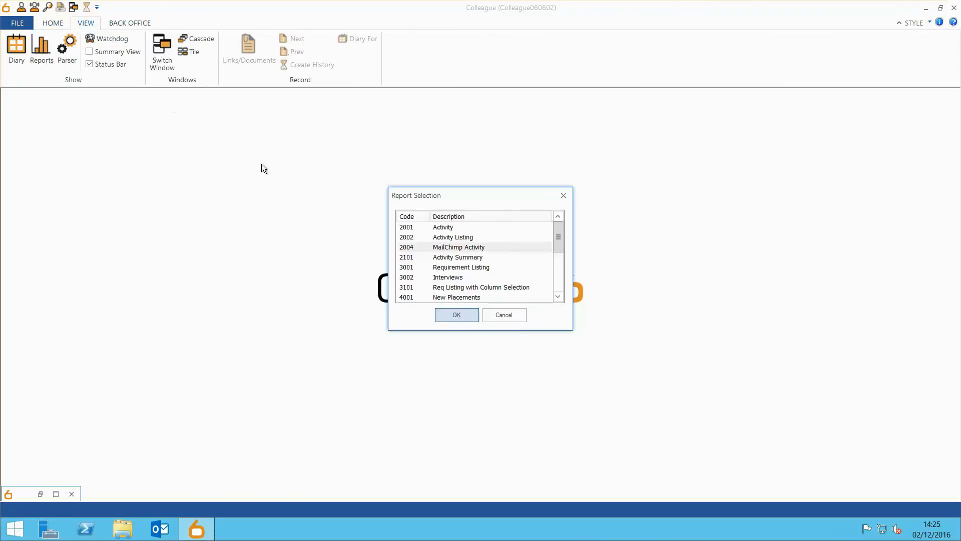
left_click(450, 247)
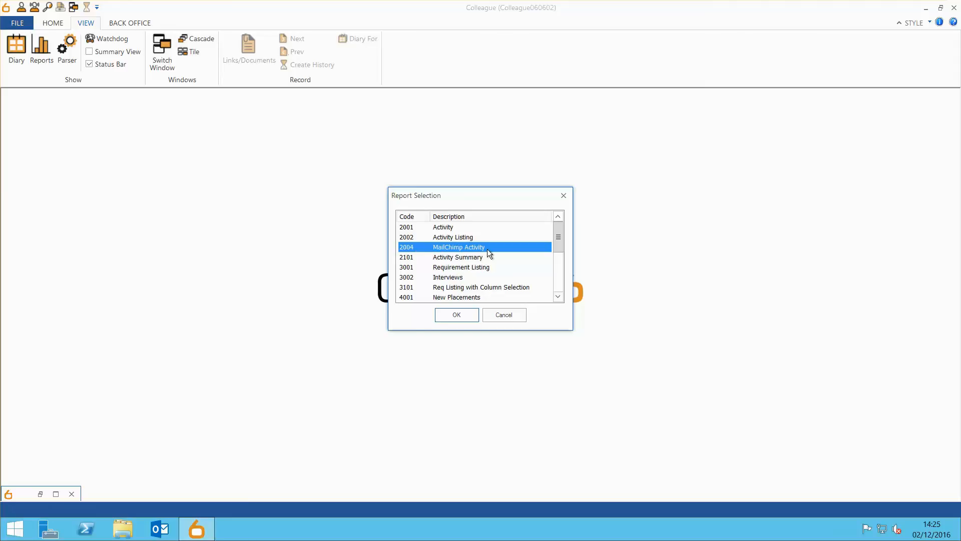
left_click(457, 315)
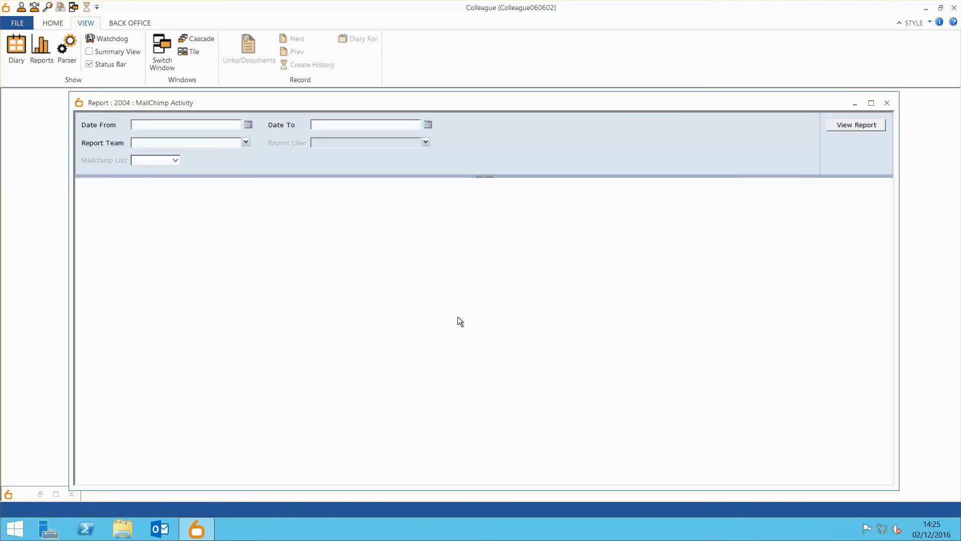
Set the report's date range from 02/12/2015 to 02/12/2016
left_click(248, 125)
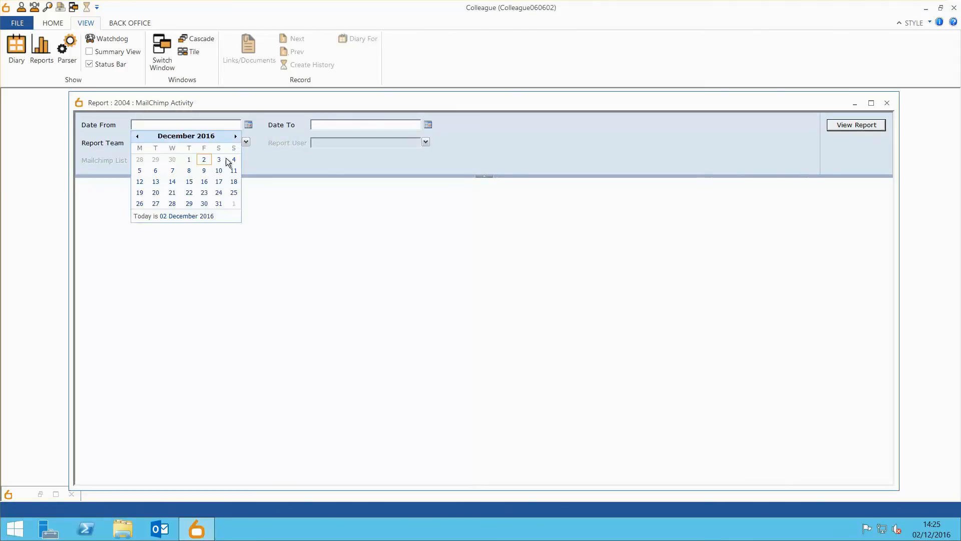
left_click(207, 161)
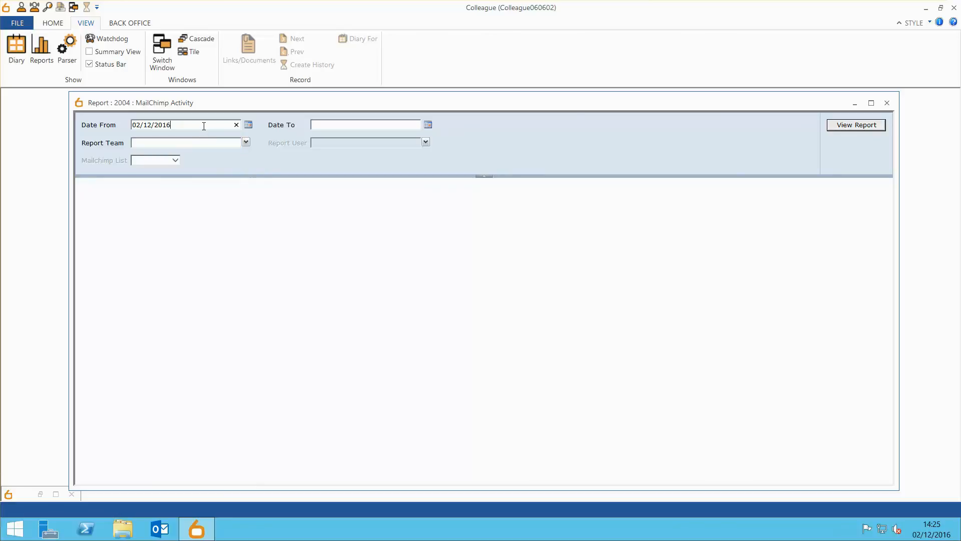
key("BackSpace")
type("5")
left_click(428, 124)
left_click(377, 159)
Include all report teams and users, choose DP Colleague List as the MailChimp list, and run the report
left_click(245, 142)
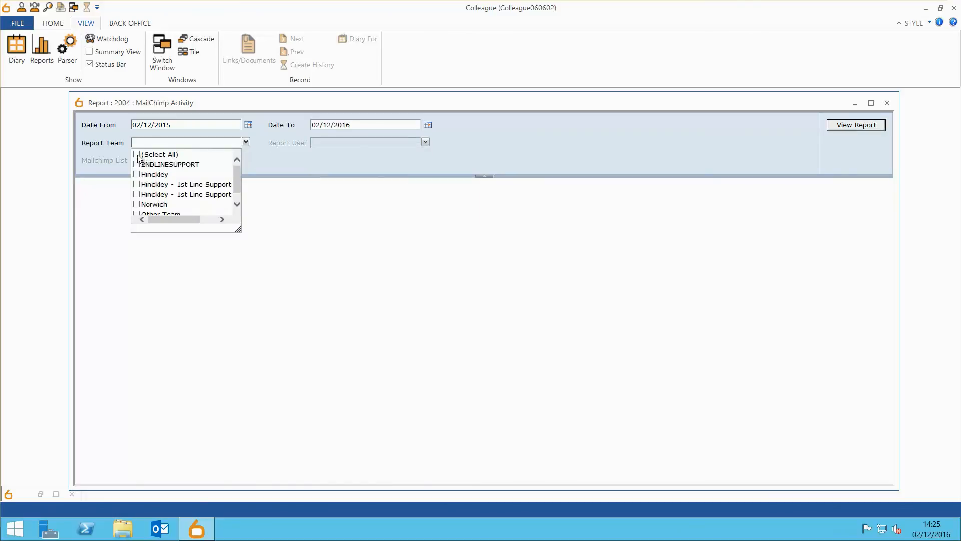
left_click(311, 180)
left_click(426, 144)
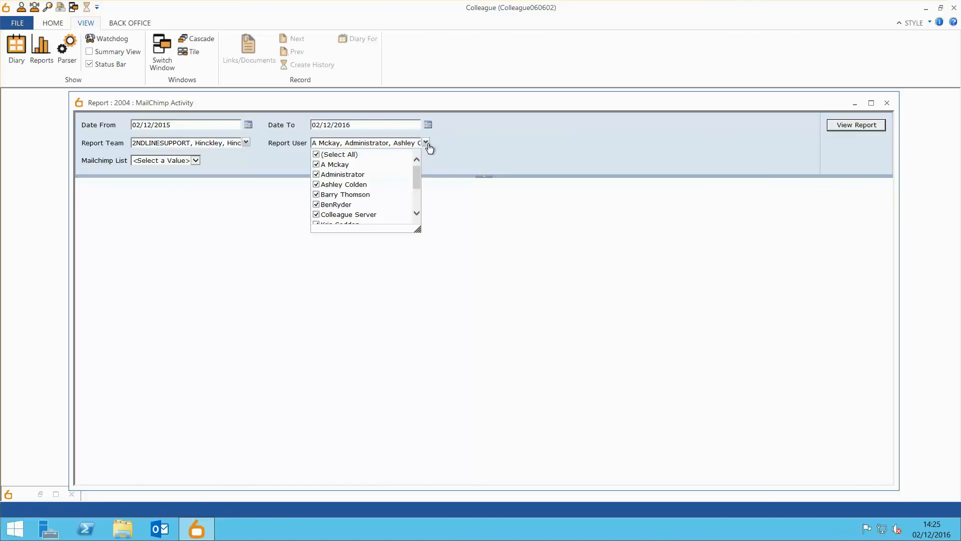
left_click(263, 166)
left_click(196, 161)
left_click(173, 168)
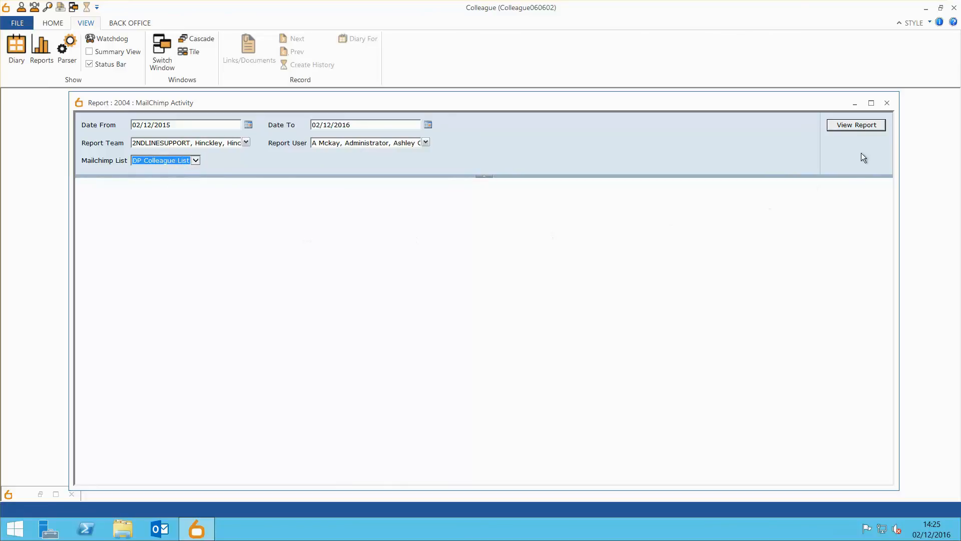
left_click(865, 126)
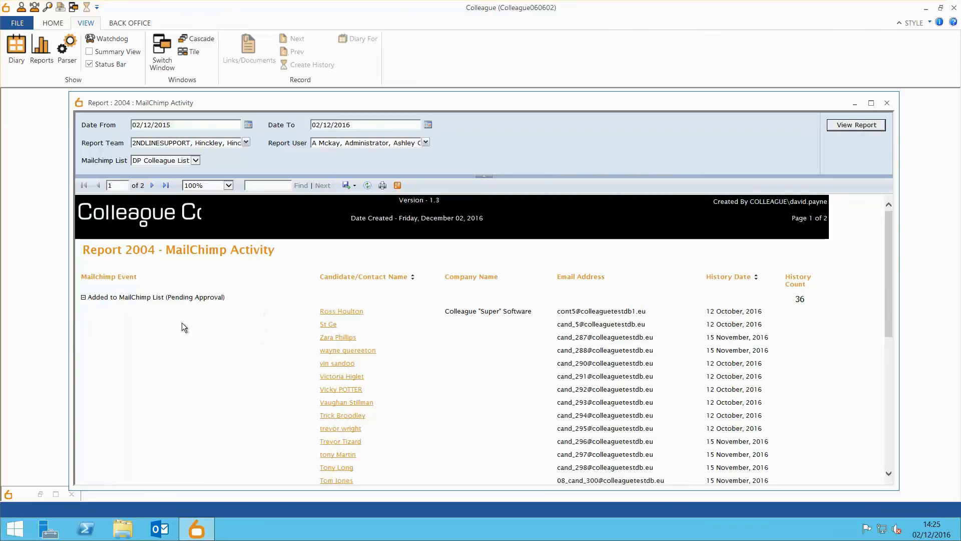
Examine the MailChimp Activity report's events, contacts and history dates, and close the report
left_click_drag(123, 298, 216, 317)
left_click(216, 323)
scroll(233, 344, "down", 5)
scroll(234, 344, "up", 5)
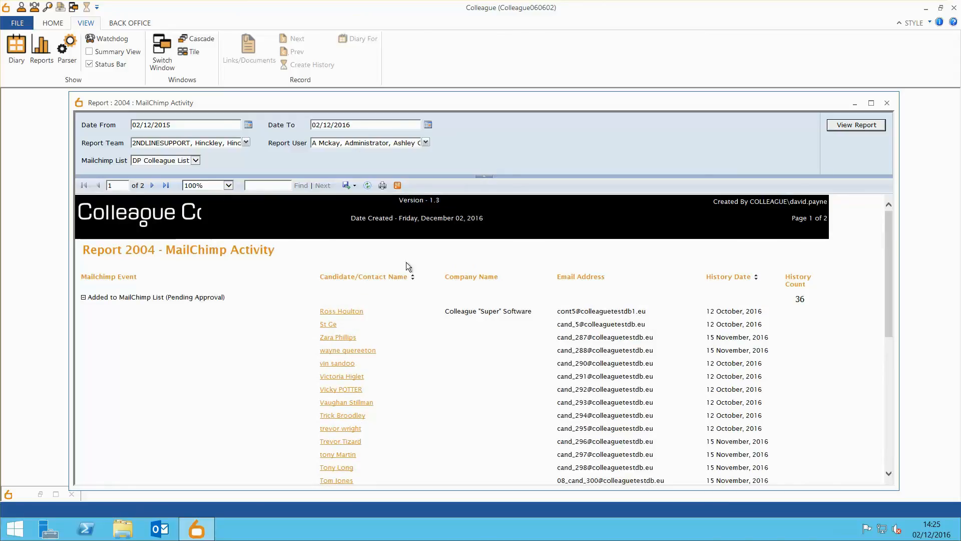
left_click(887, 102)
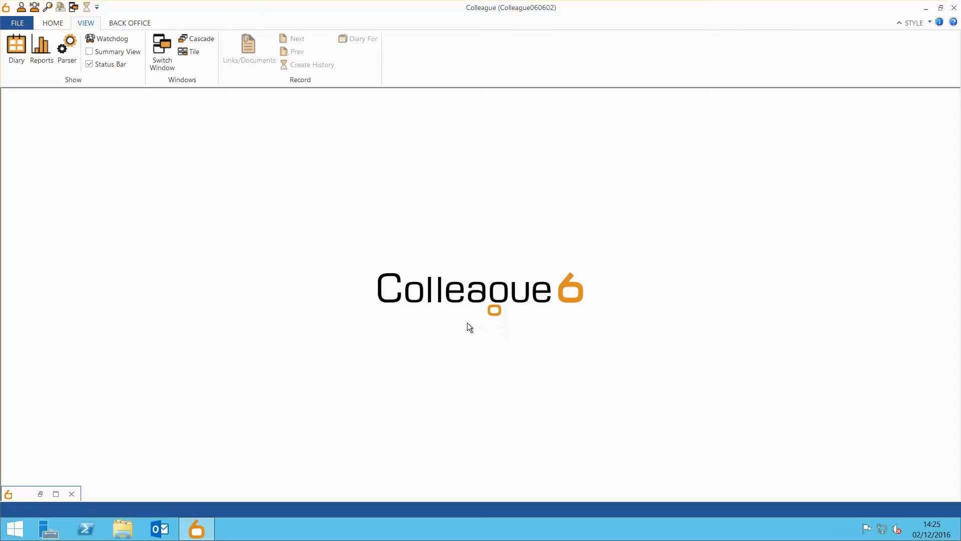